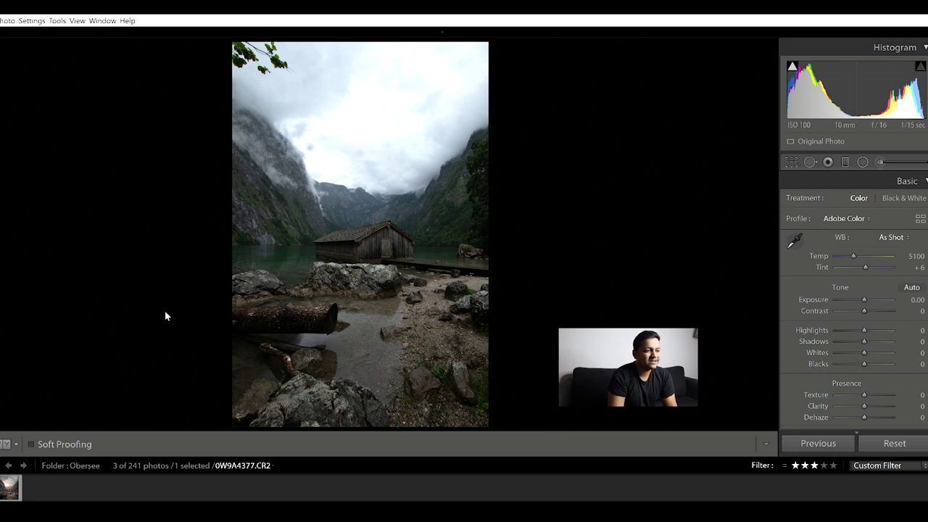
- Examine the waterfall photo IMG_3891.dng up close, including the waterfall's base at the waterline, and return to the boathouse photo 0W9A4377.CR2
key("Right")
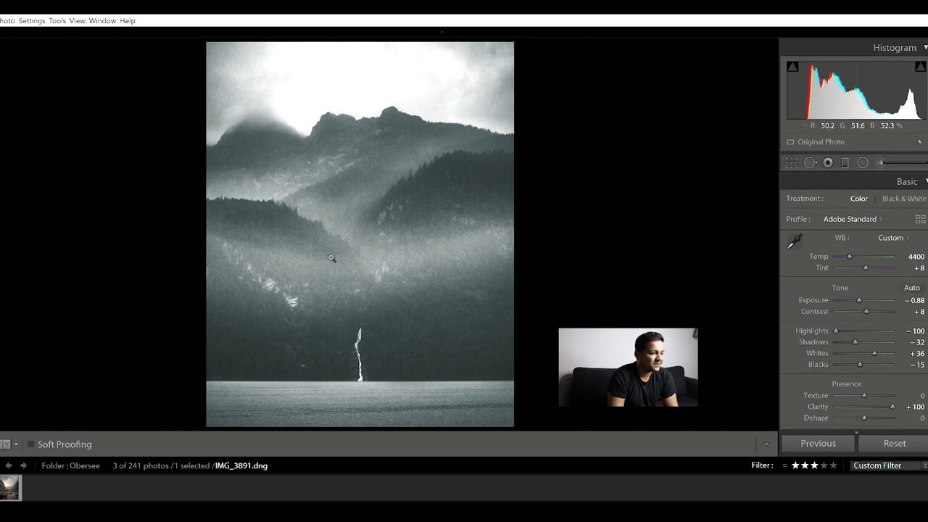
left_click(399, 392)
left_click_drag(338, 374, 389, 254)
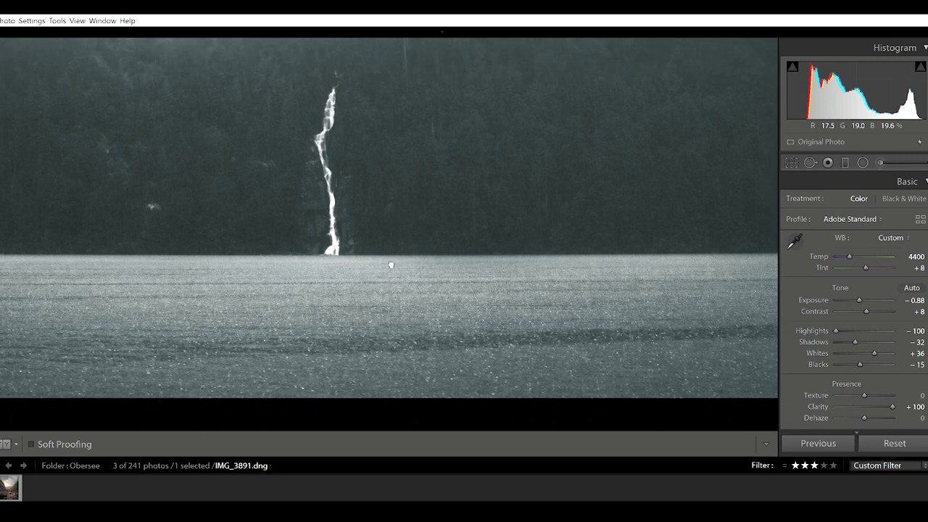
left_click(366, 198)
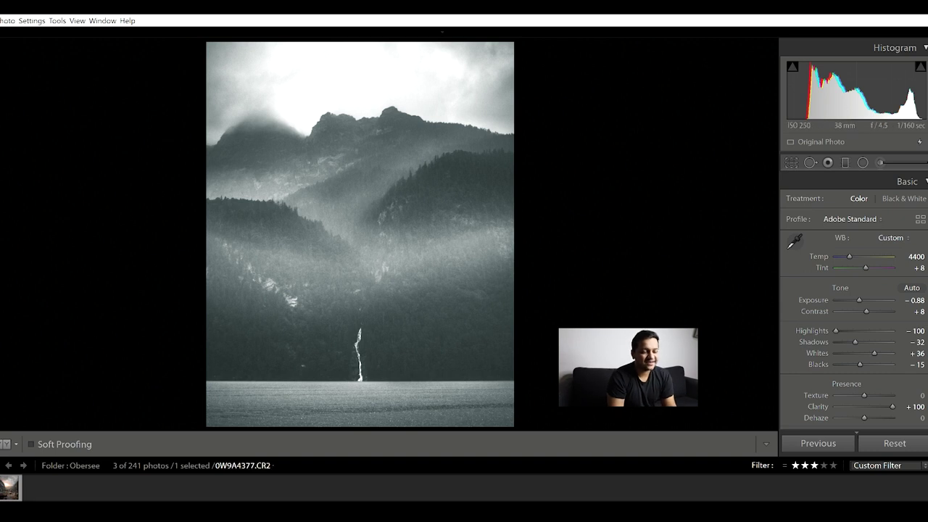
key("Right")
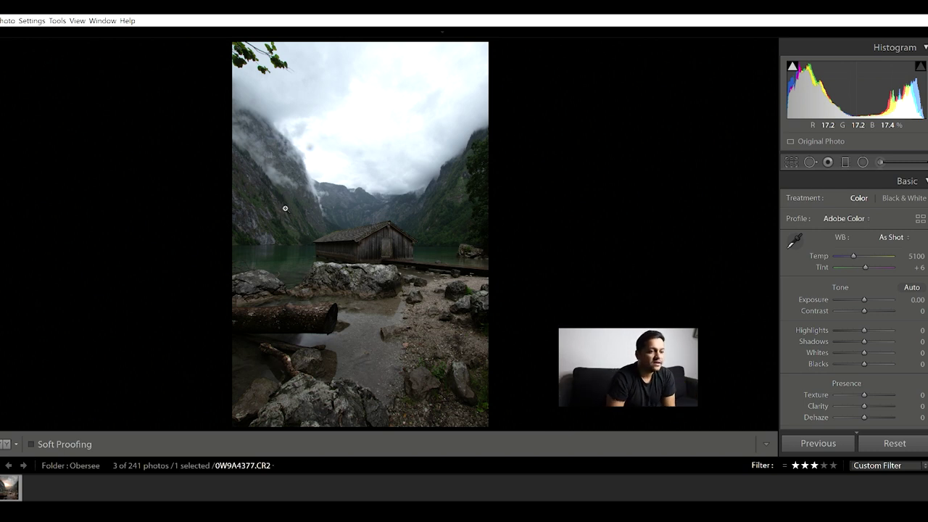
- Raise Shadows to +100 and crop the boathouse photo to the 4 x 5 / 8 x 10 aspect, trimming the upper and lower edges
left_click_drag(864, 341, 896, 328)
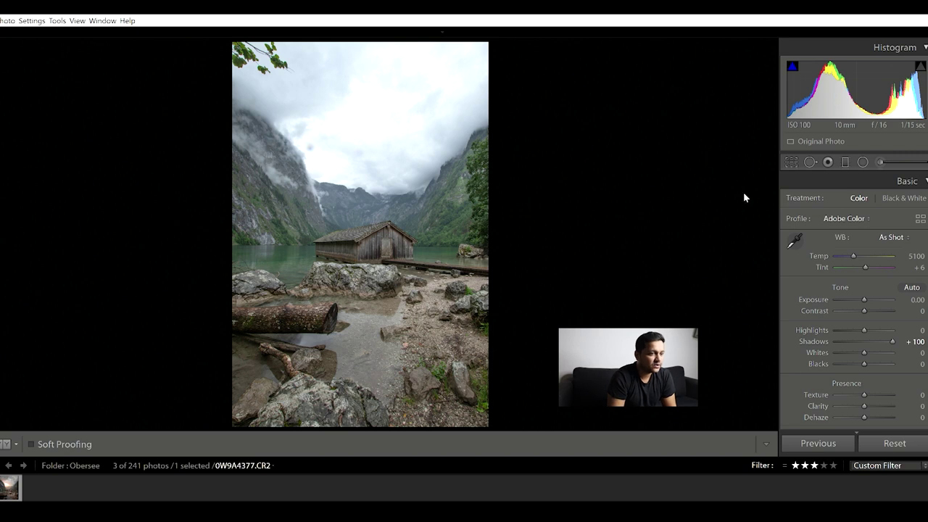
left_click(792, 156)
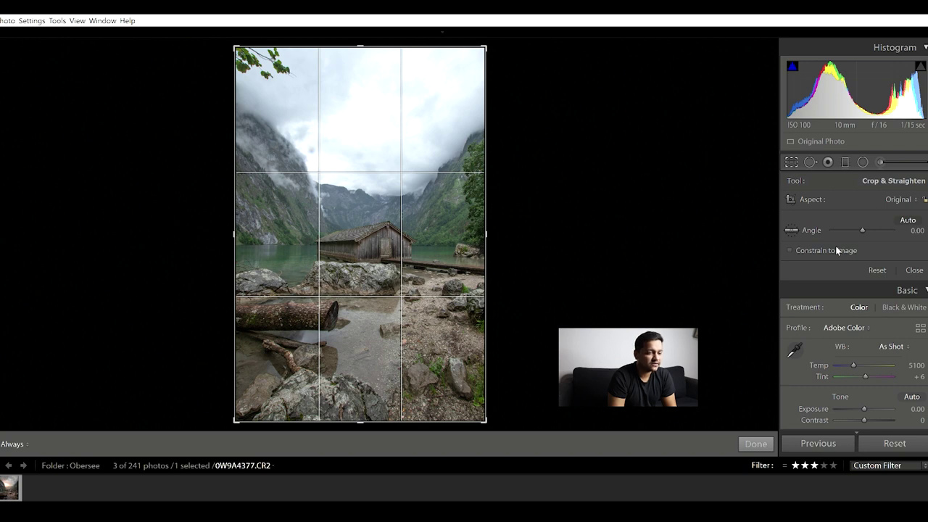
left_click_drag(374, 271, 364, 250)
left_click_drag(236, 390, 242, 380)
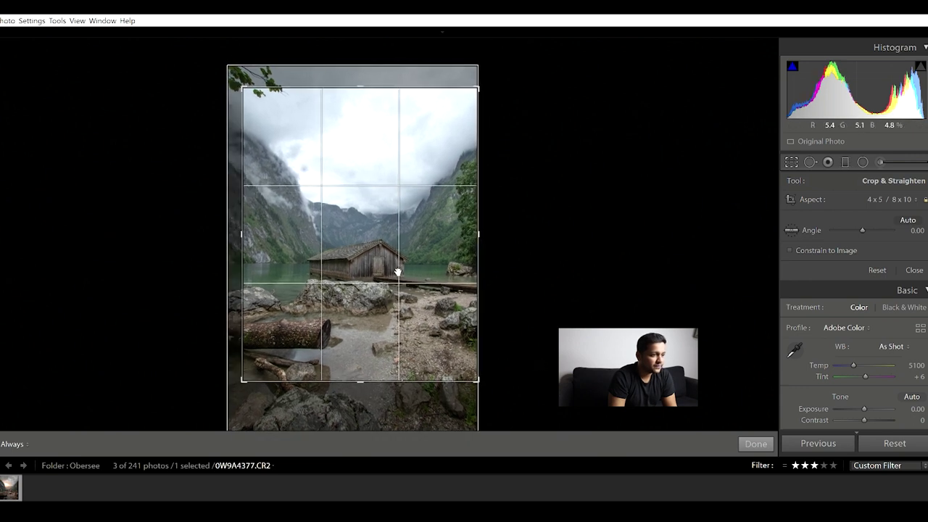
left_click_drag(368, 255, 368, 257)
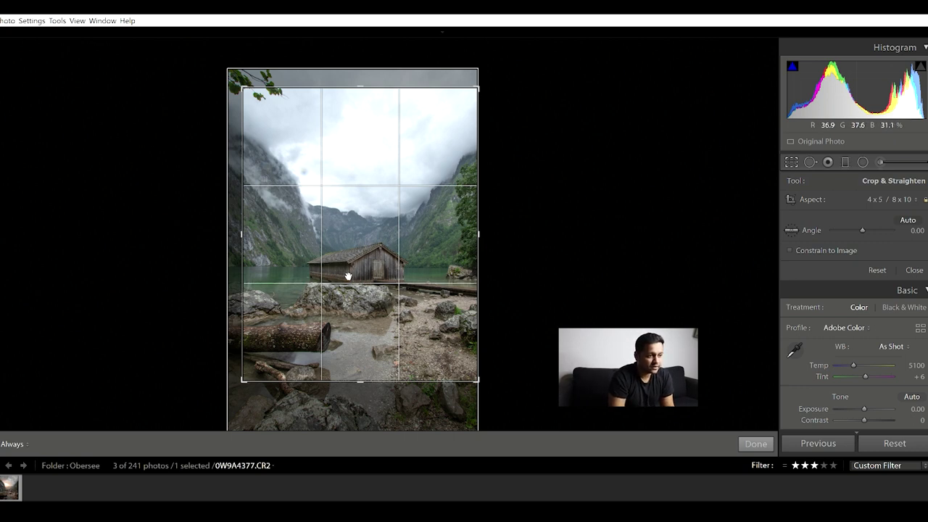
left_click(760, 443)
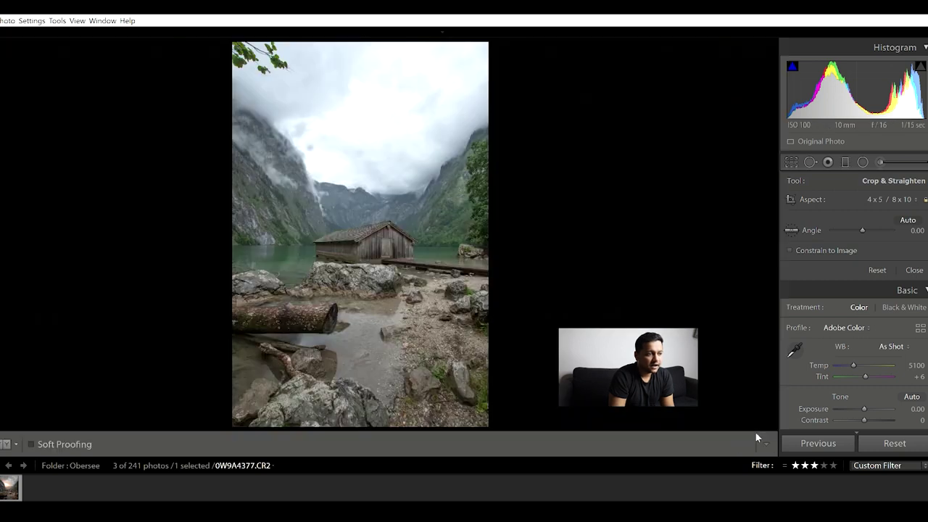
- Set up an adjustment brush with Temp -100 and Exposure 4.00
left_click(880, 162)
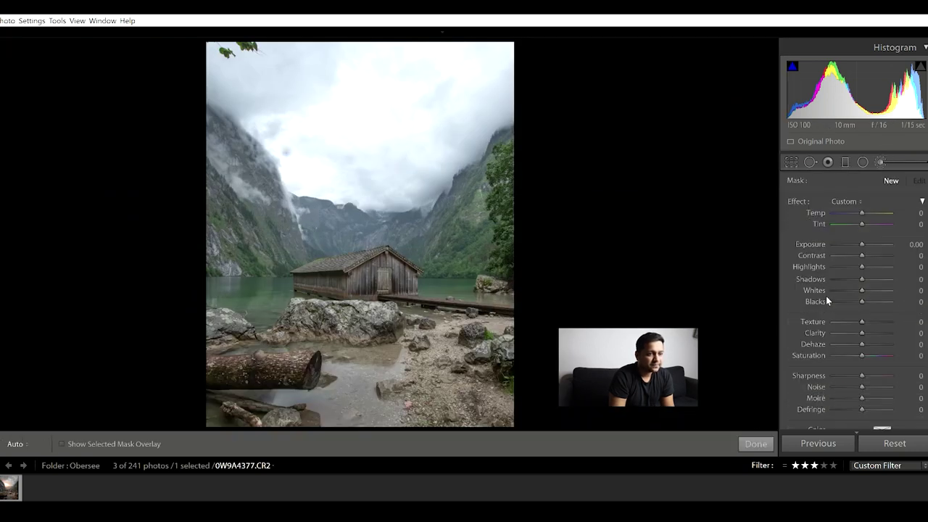
left_click_drag(854, 212, 834, 212)
left_click_drag(863, 245, 891, 245)
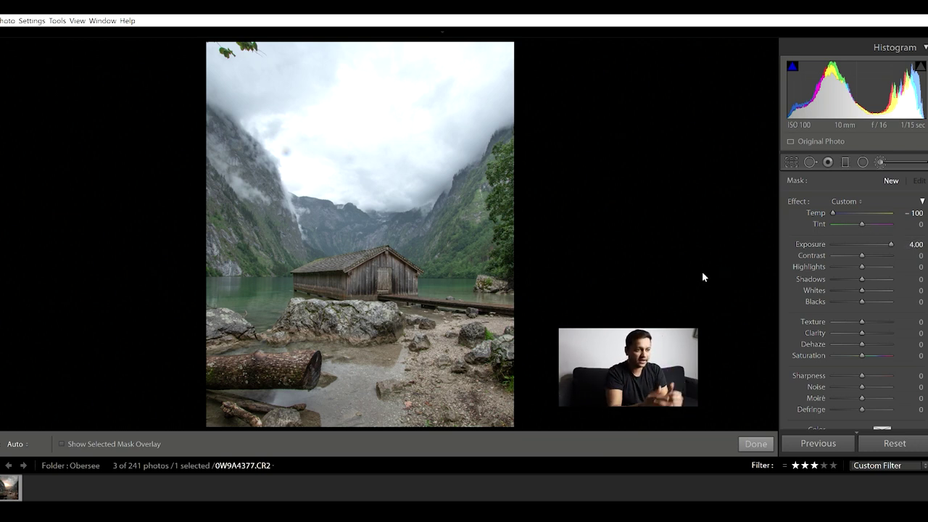
- Try brushing bright guide lines down both mountain slopes and along the near lake shore toward the boathouse
key("h")
left_click_drag(511, 123, 406, 240)
key("h")
key("h")
mouse_move(217, 98)
left_mouse_down()
mouse_move(279, 152)
mouse_move(276, 177)
mouse_move(334, 253)
left_mouse_up()
key("h")
left_click_drag(210, 311, 305, 296)
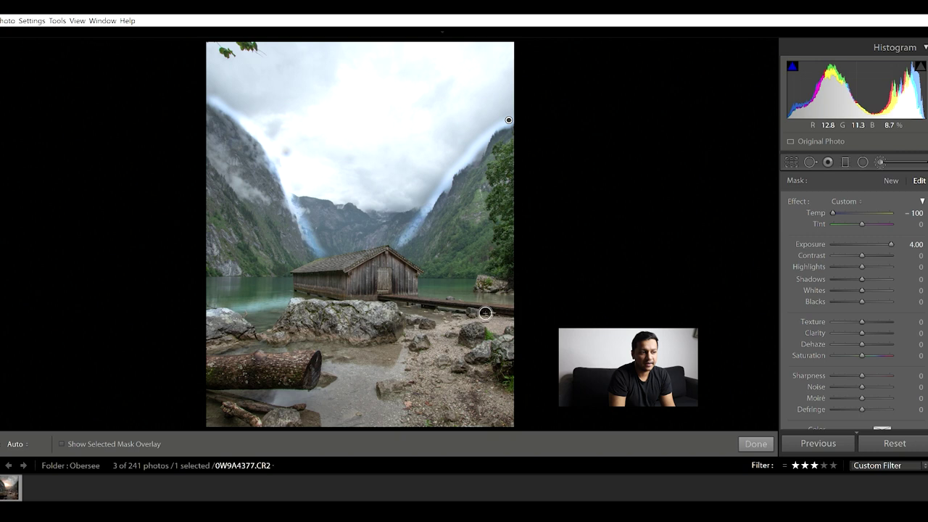
key("h")
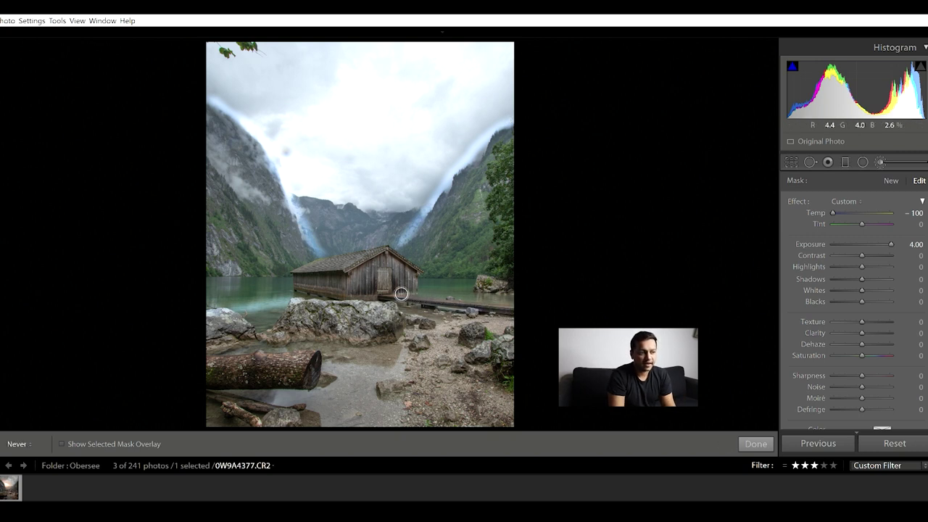
key("h")
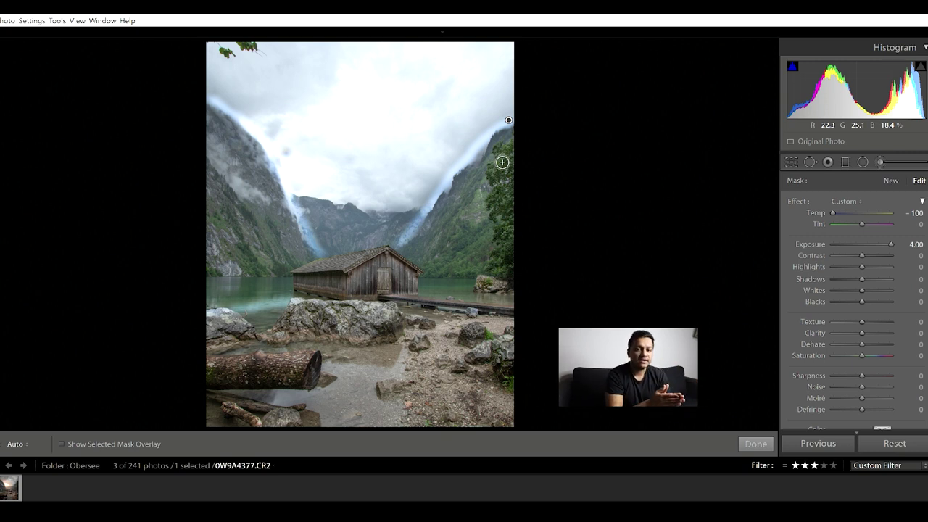
left_click(756, 443)
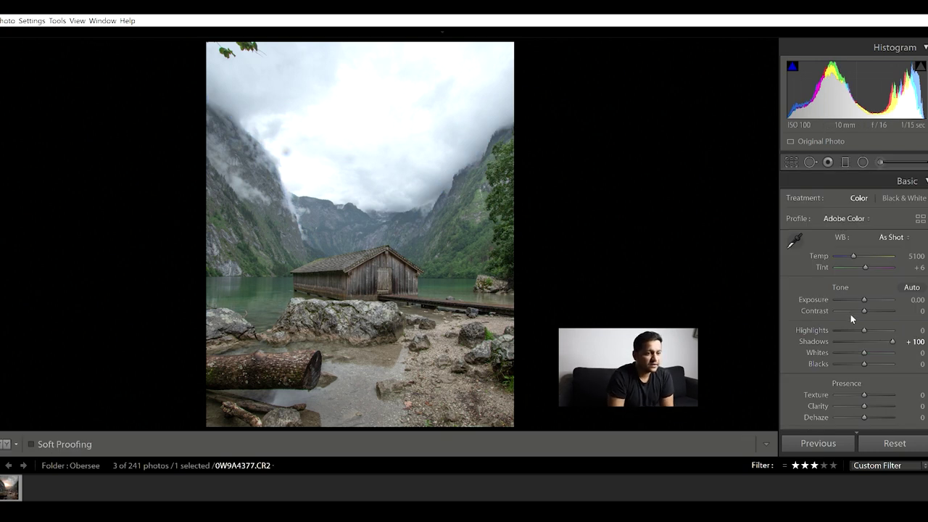
- Set Highlights to -74, Whites to +8 and Blacks to -13 for the boathouse photo
left_click_drag(854, 318, 845, 319)
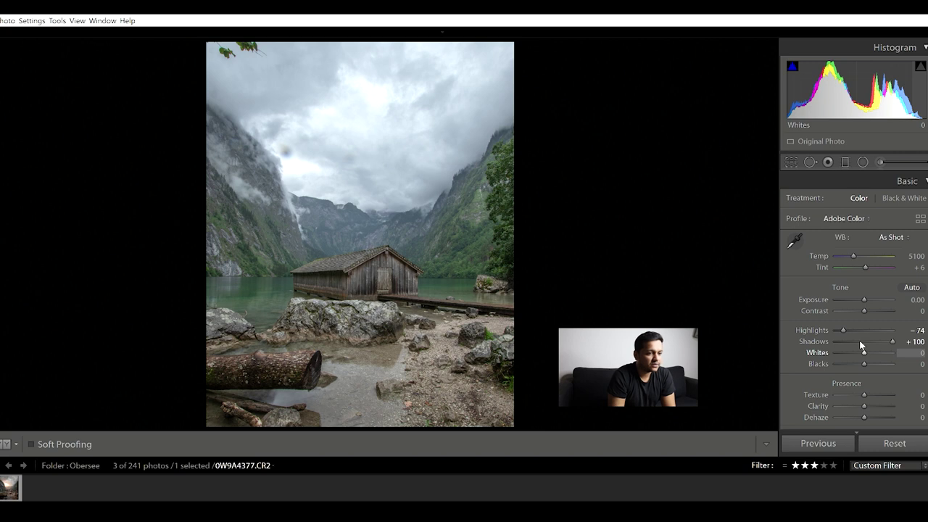
left_click_drag(869, 346, 872, 346)
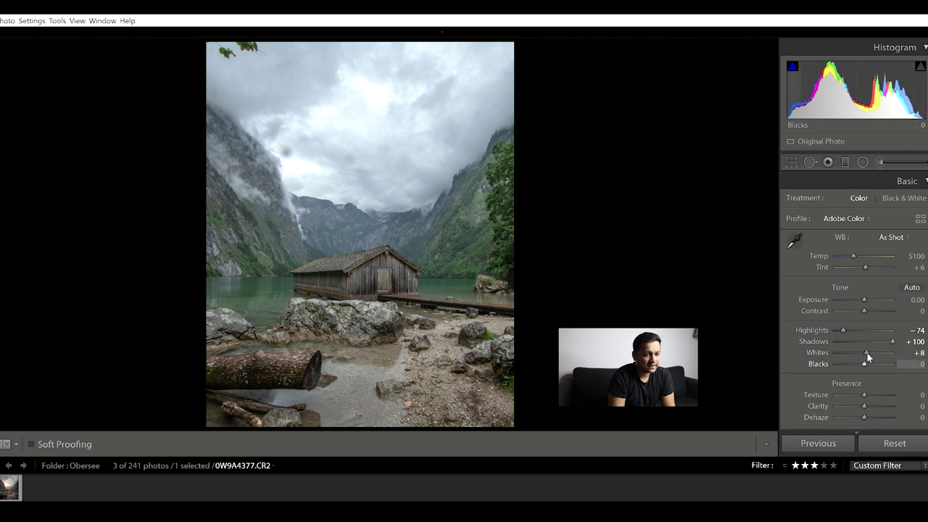
left_click_drag(867, 354, 863, 355)
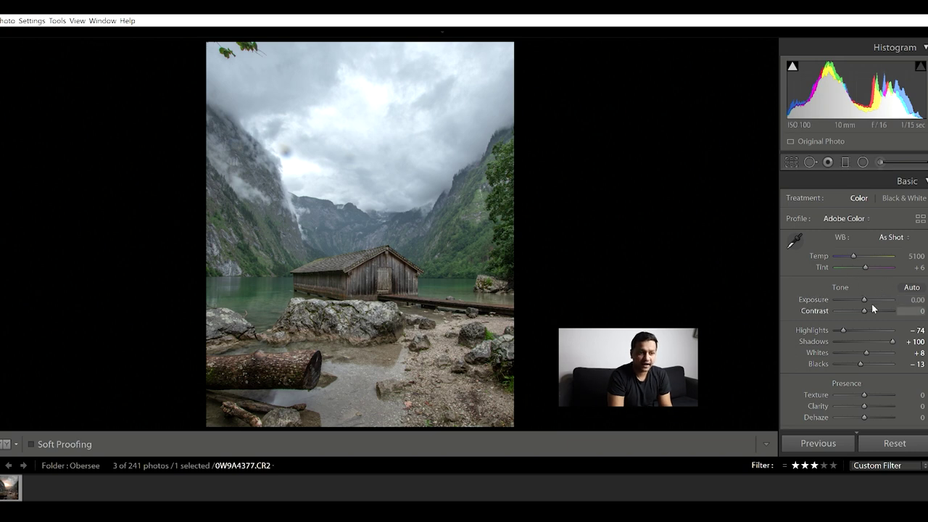
- Set Texture to +35, Clarity to -12, Vibrance to +14 and Saturation to +10
scroll(812, 306, "down", 2)
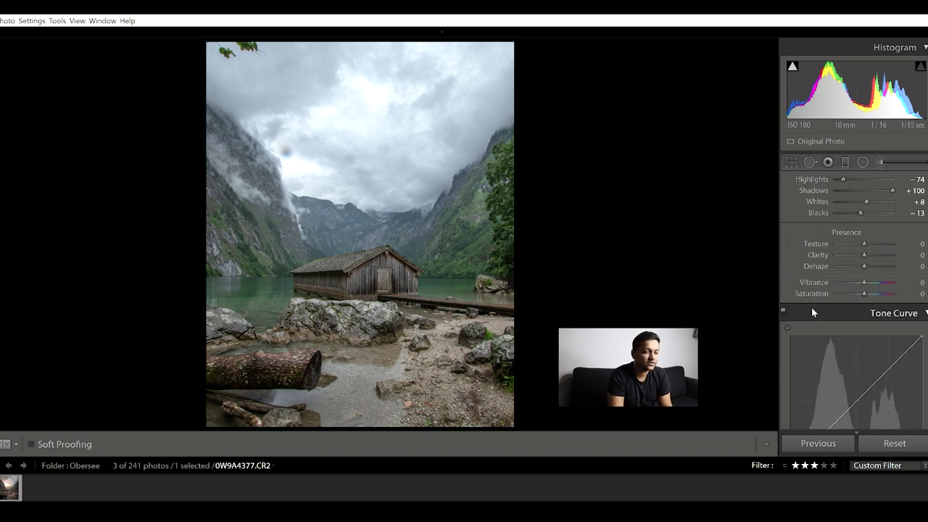
scroll(831, 298, "up", 1)
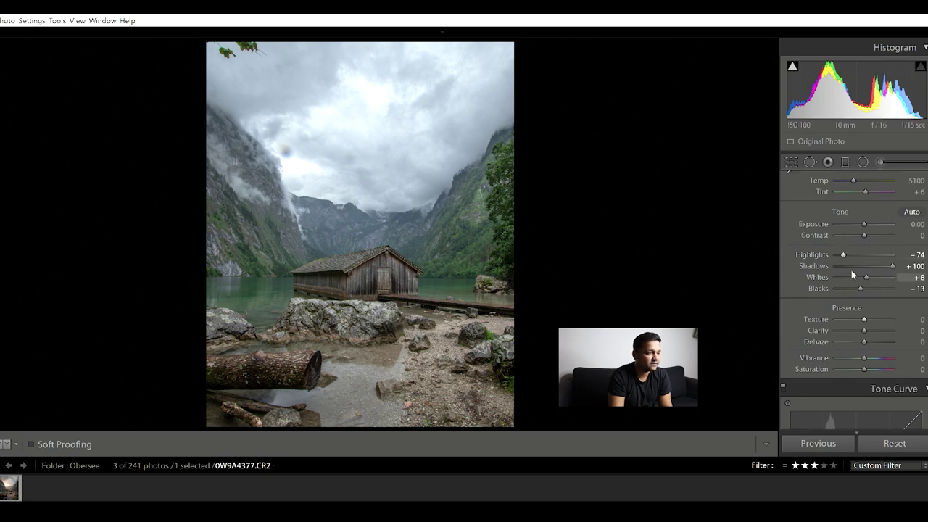
scroll(878, 261, "down", 2)
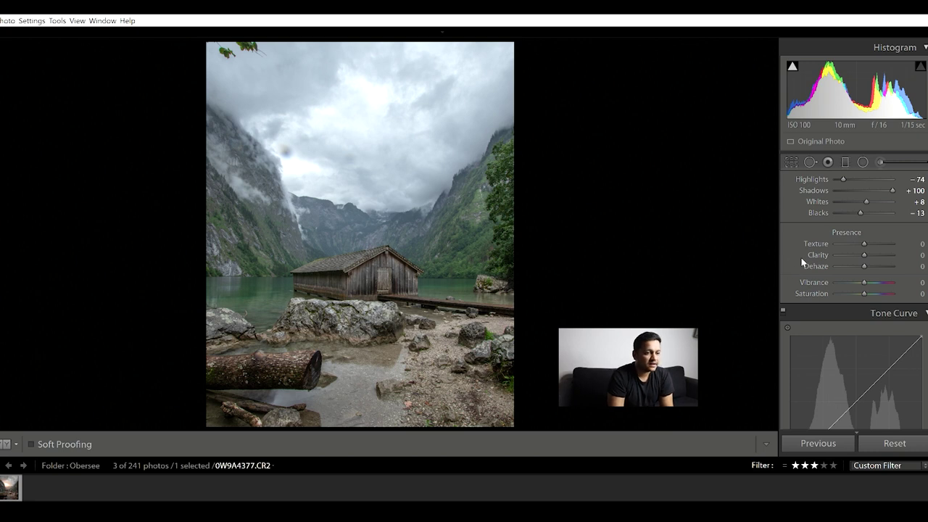
left_click_drag(865, 233, 874, 233)
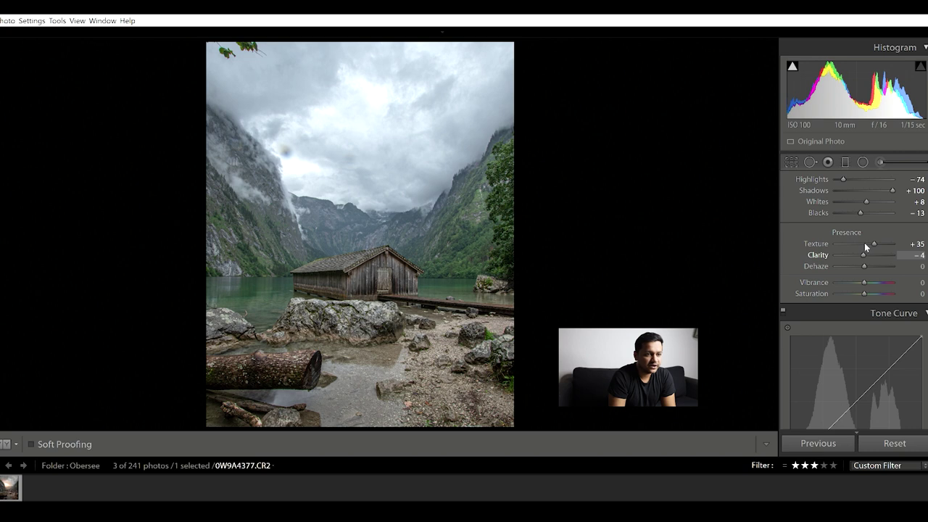
left_click_drag(866, 243, 862, 245)
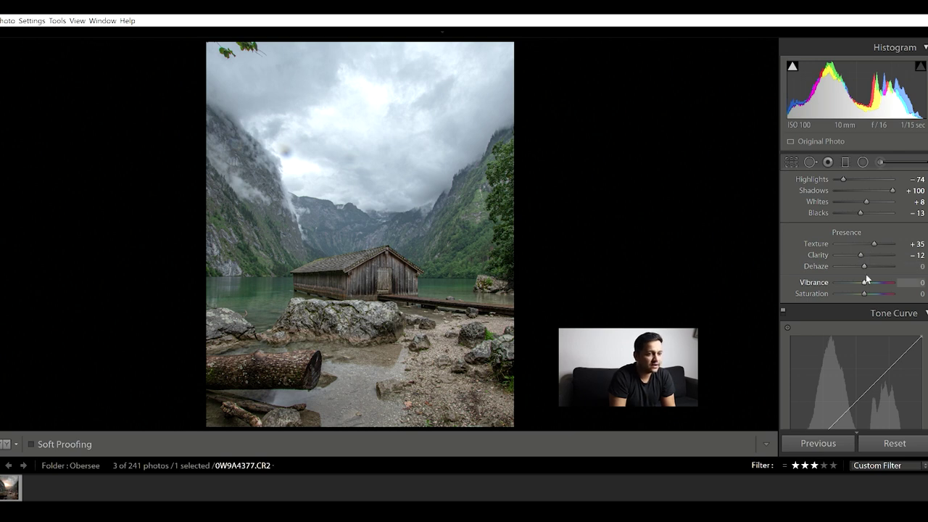
left_click_drag(863, 269, 868, 269)
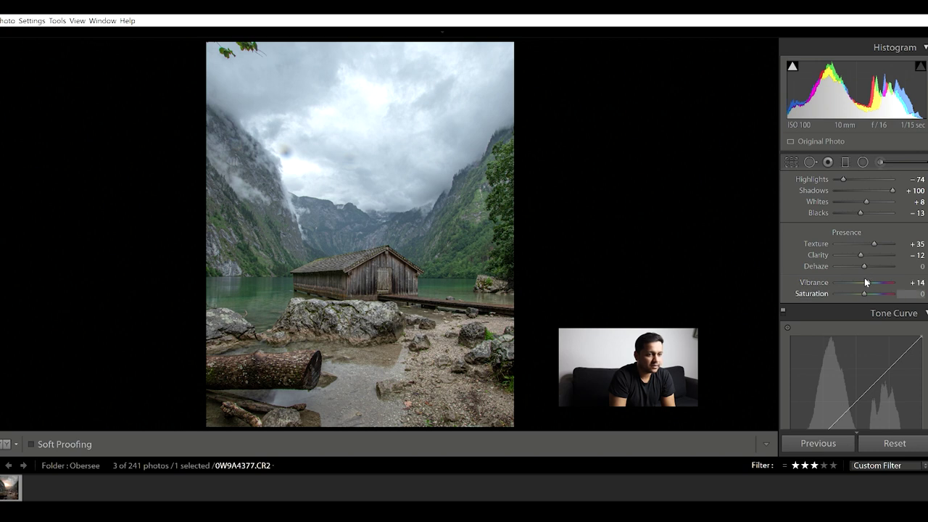
left_click_drag(866, 281, 870, 280)
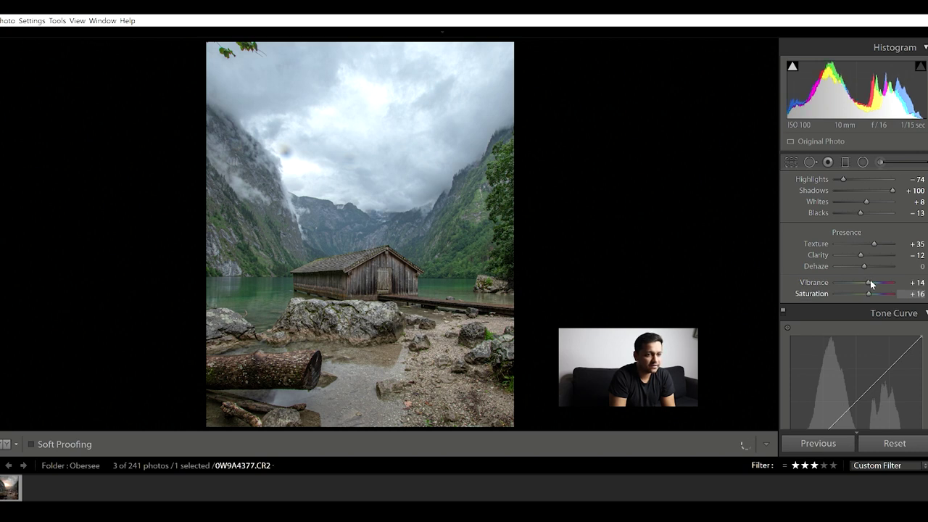
scroll(870, 280, "down", 4)
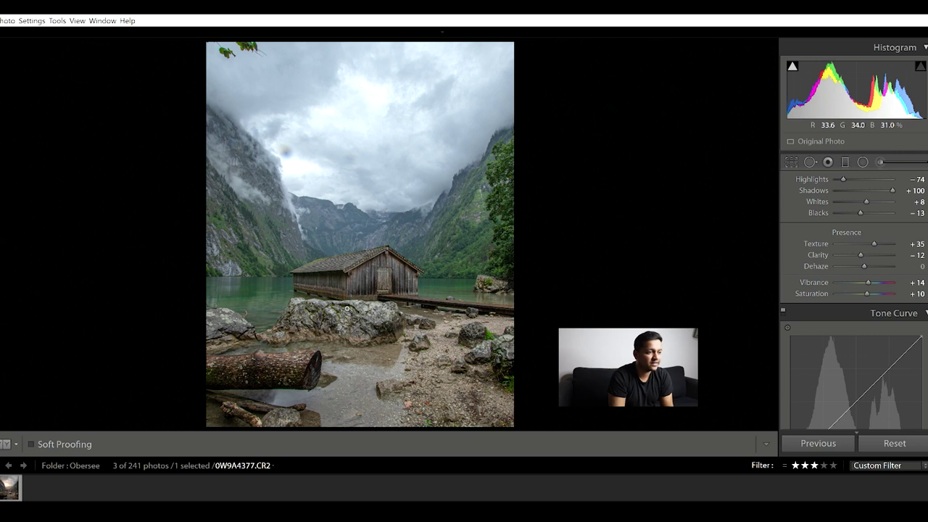
- Inspect the boathouse up close and shape the RGB tone curve into a gentle three-point S with slightly darker shadows and lifted midtones and highlights
left_click(256, 288)
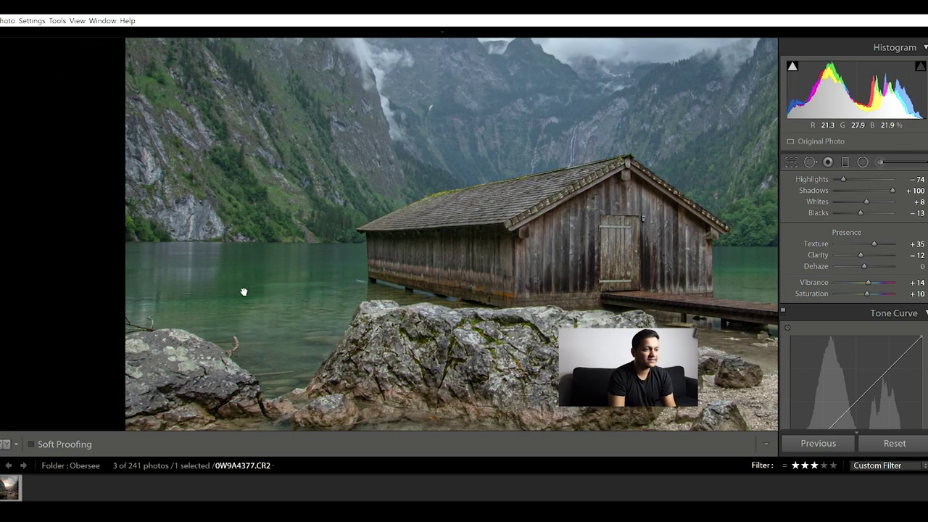
left_click_drag(286, 277, 85, 294)
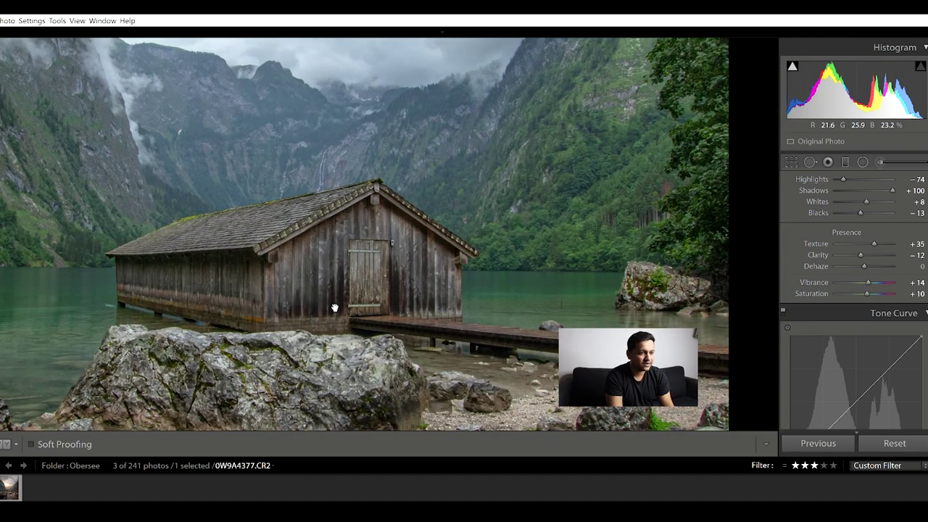
left_click(470, 296)
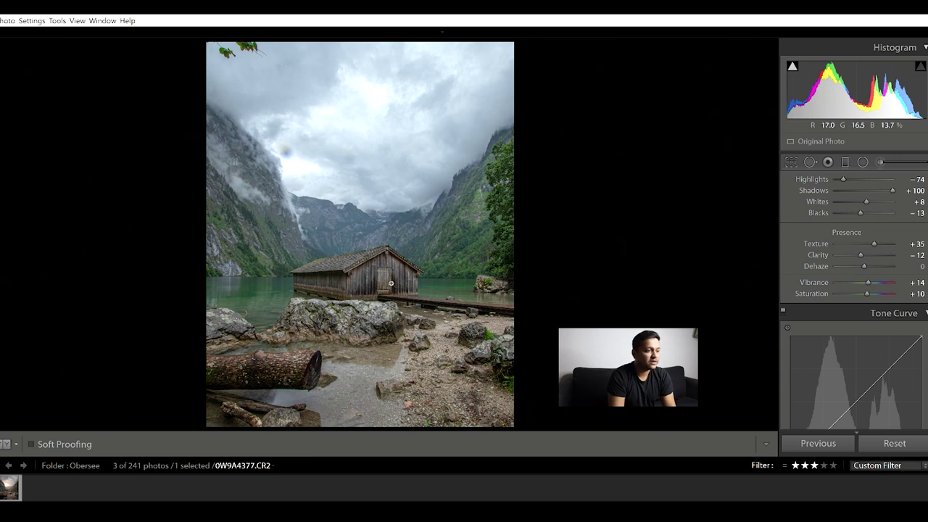
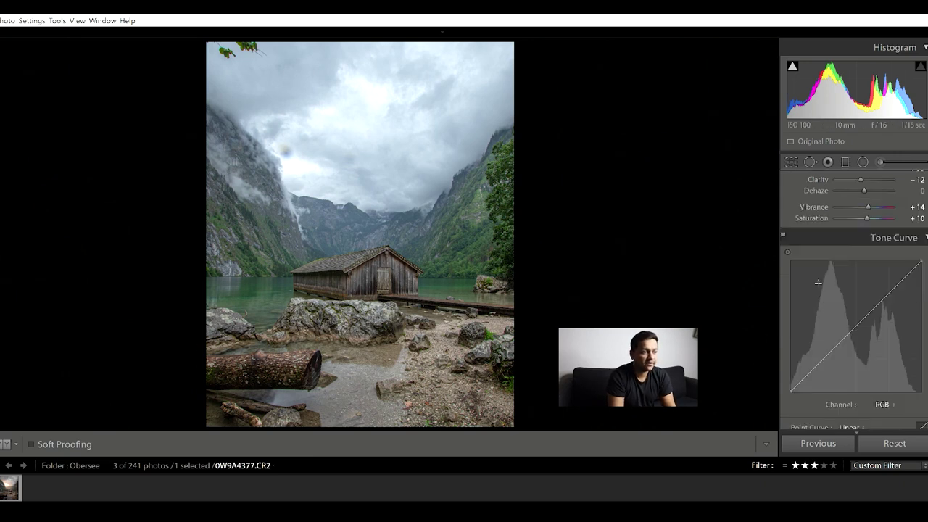
left_click(822, 359)
left_click_drag(855, 328, 855, 322)
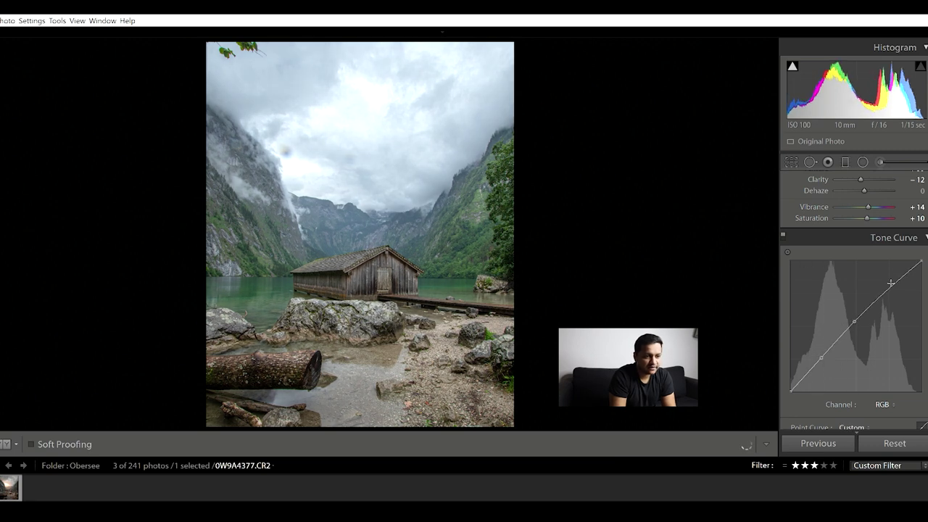
left_click_drag(890, 291, 888, 288)
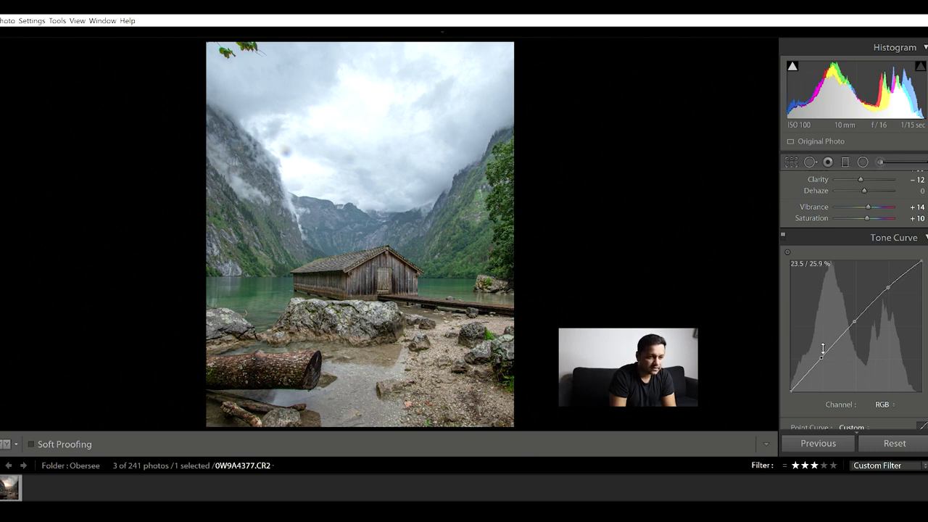
left_click_drag(823, 355, 823, 351)
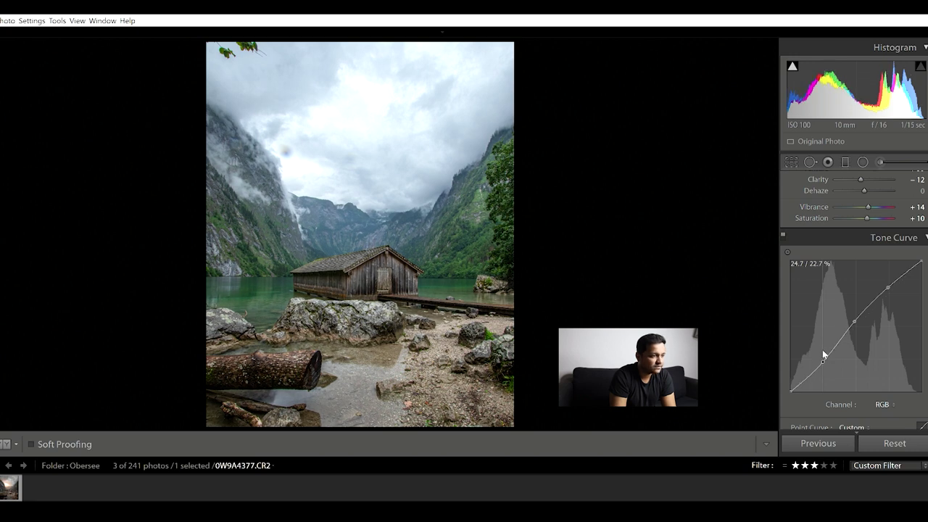
left_click_drag(857, 315, 856, 325)
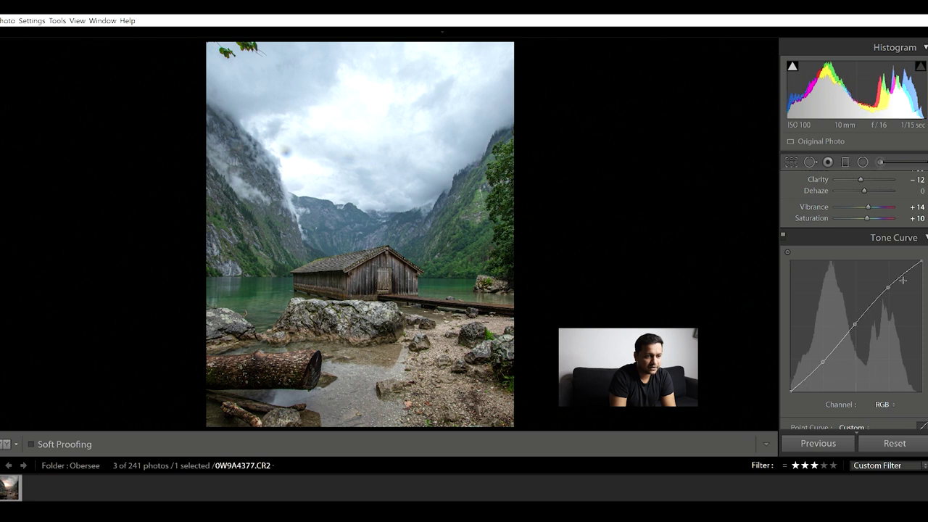
left_click_drag(890, 280, 892, 282)
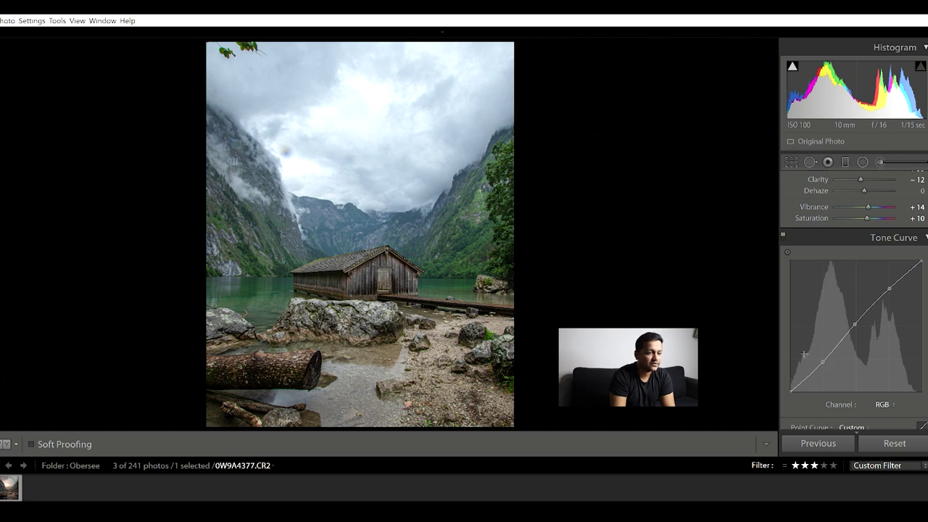
- Compare the boathouse photo with the tone curve turned off and back on
left_click(783, 234)
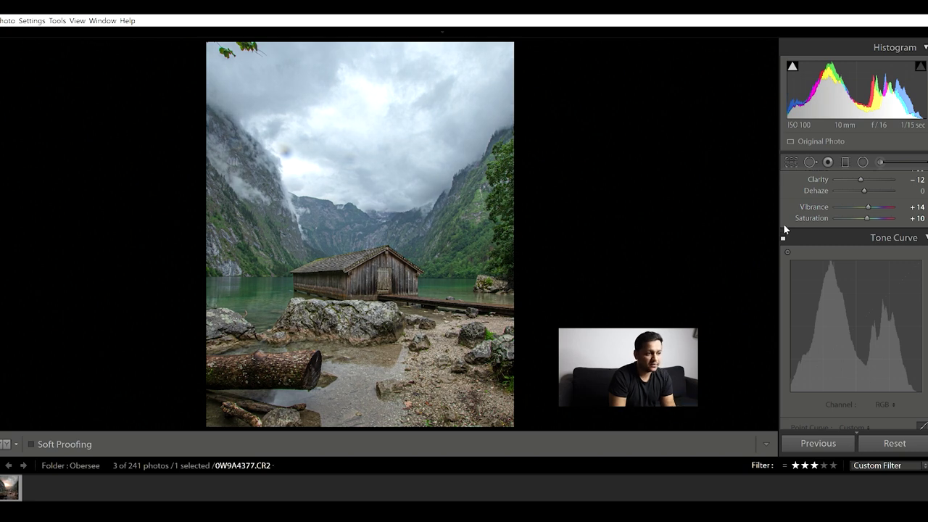
left_click(783, 233)
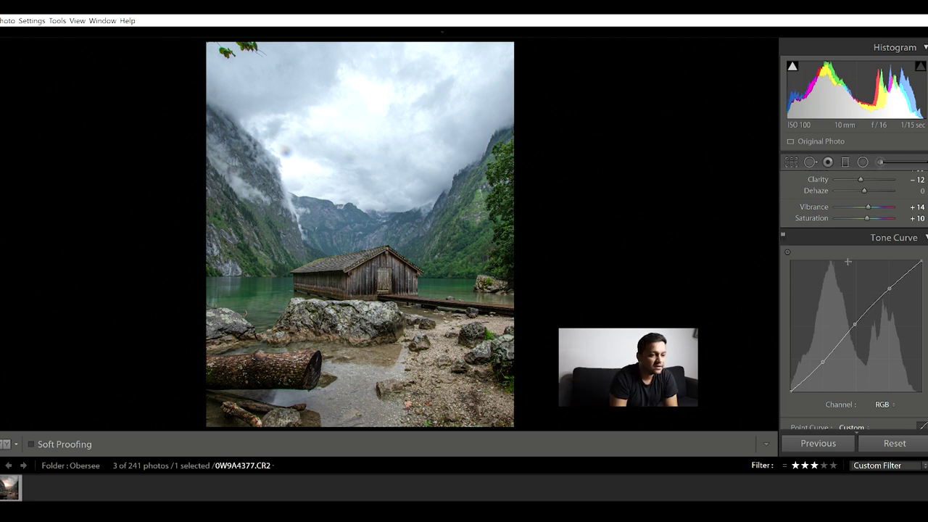
- Desaturate the cool colours in HSL: set Saturation to -65 for Blue, -85 for Aqua and -82 for Green
scroll(823, 284, "down", 5)
scroll(819, 285, "down", 3)
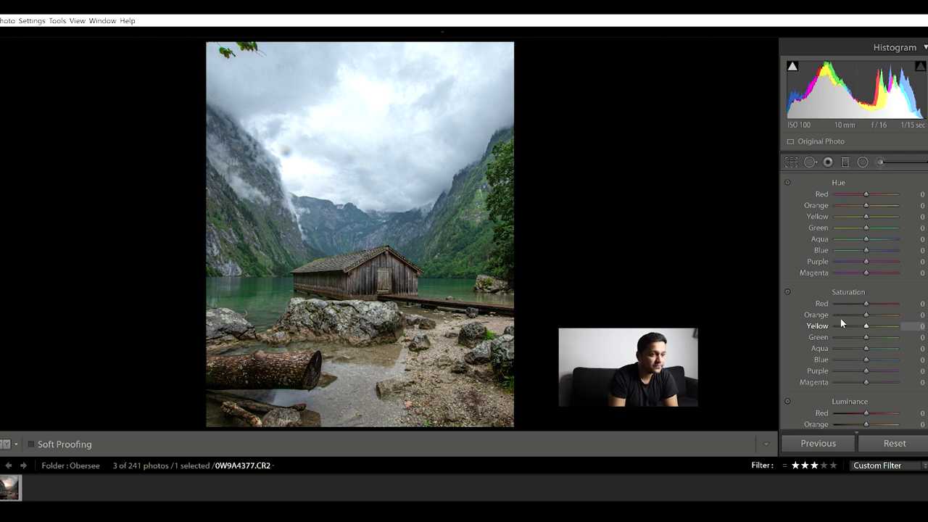
scroll(798, 333, "down", 2)
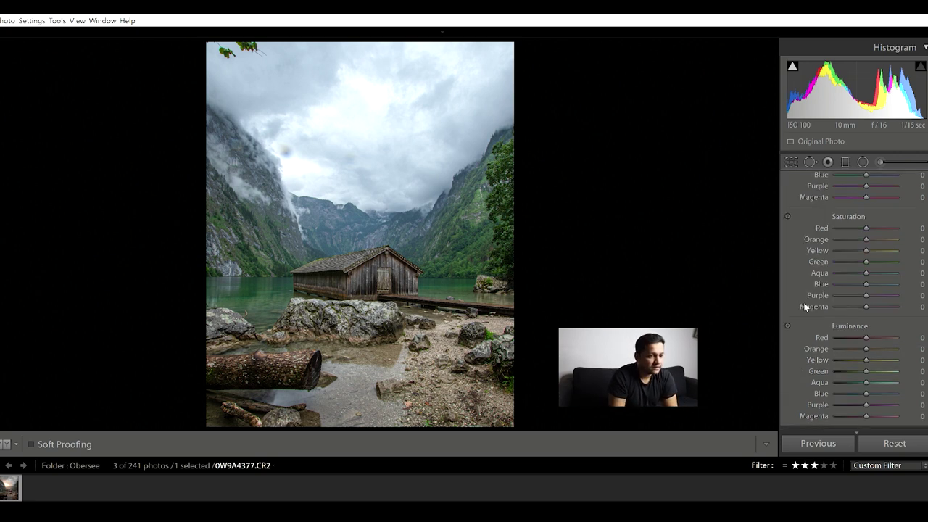
left_click(849, 273)
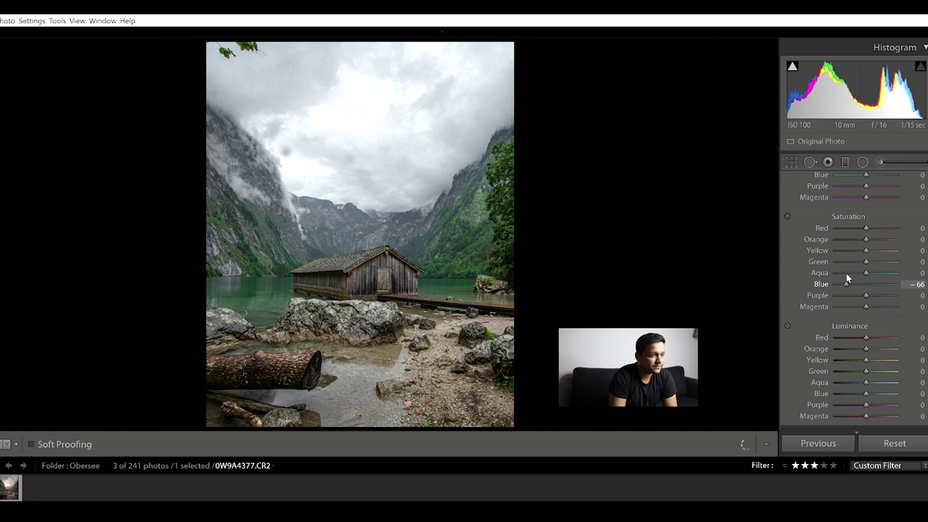
double_click(846, 273)
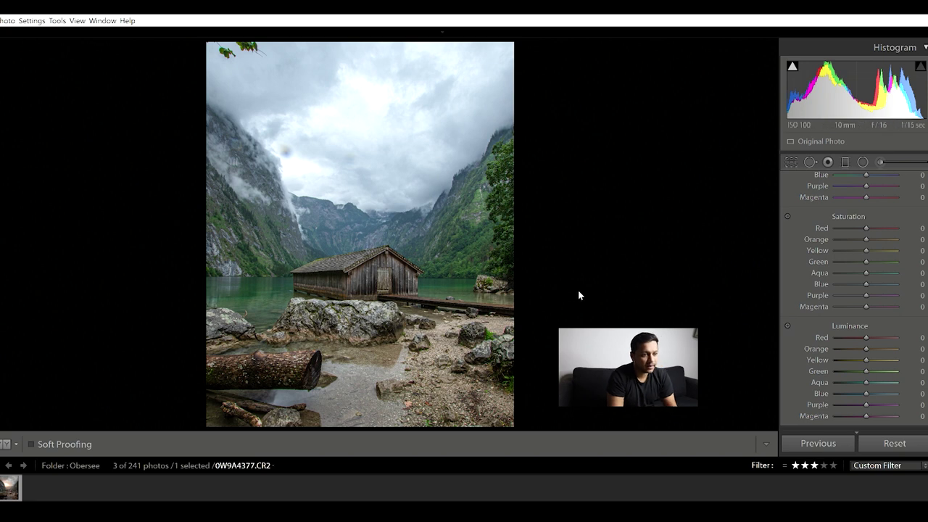
left_click_drag(854, 271, 847, 273)
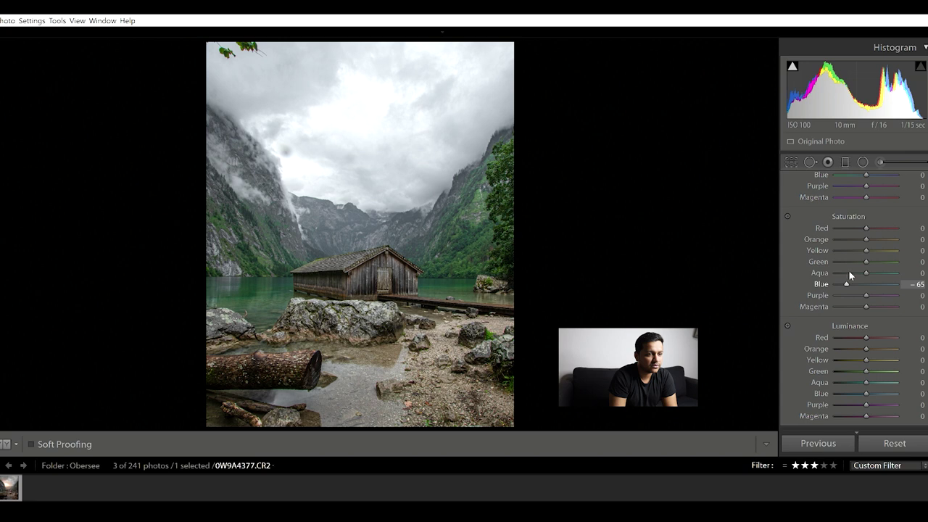
mouse_move(850, 263)
left_mouse_down()
mouse_move(838, 265)
mouse_move(841, 250)
left_mouse_up()
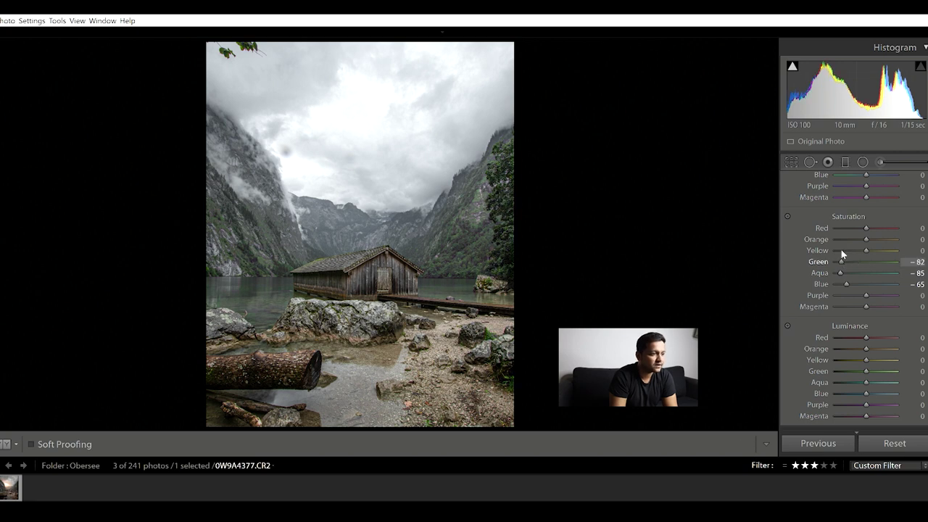
- Set the Green hue to -73, and set Luminance to -52 for Blue, +52 for Orange and +46 for Yellow
scroll(792, 324, "up", 2)
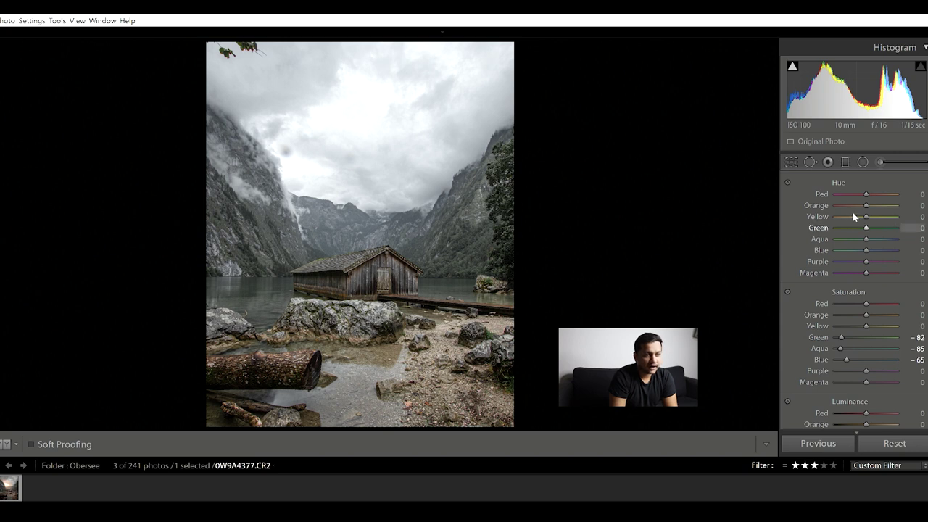
left_click_drag(854, 216, 844, 214)
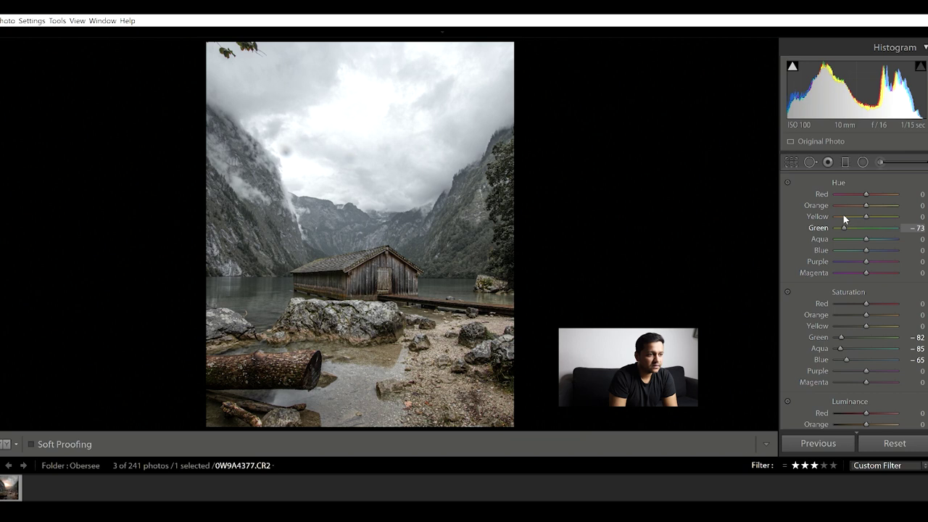
scroll(808, 267, "down", 3)
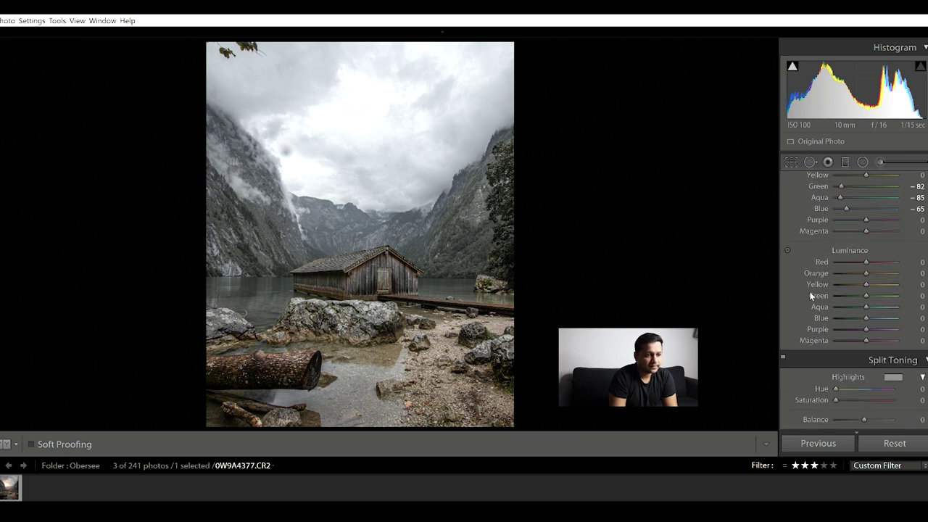
left_click_drag(863, 307, 847, 307)
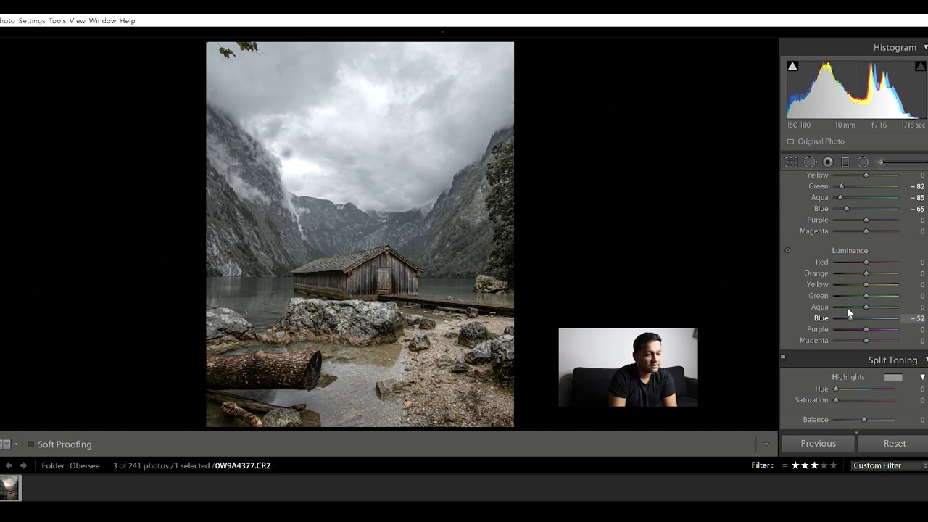
mouse_move(869, 272)
left_mouse_down()
mouse_move(890, 272)
mouse_move(870, 261)
mouse_move(882, 265)
left_mouse_up()
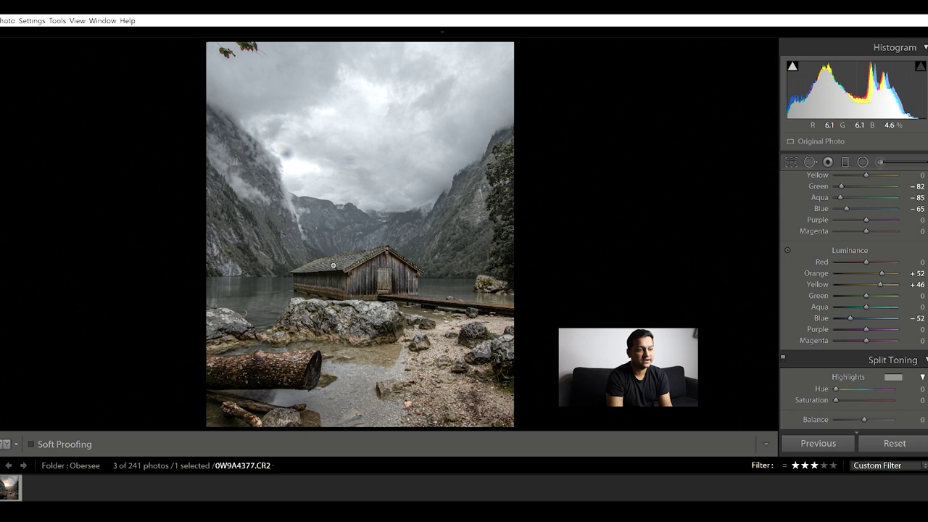
- Split-tone the photo with highlights at hue 38, saturation 6 and shadows at hue 208, saturation 10
scroll(816, 290, "down", 5)
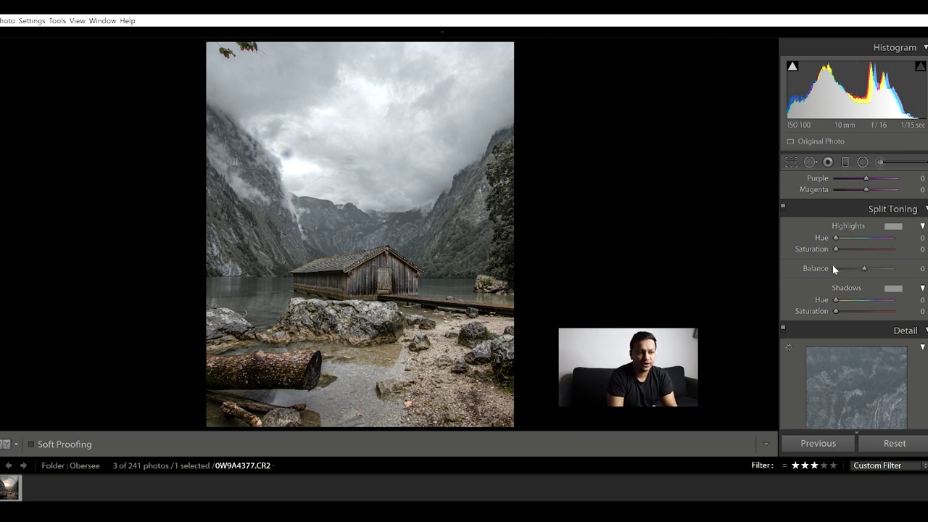
left_click_drag(837, 224, 841, 240)
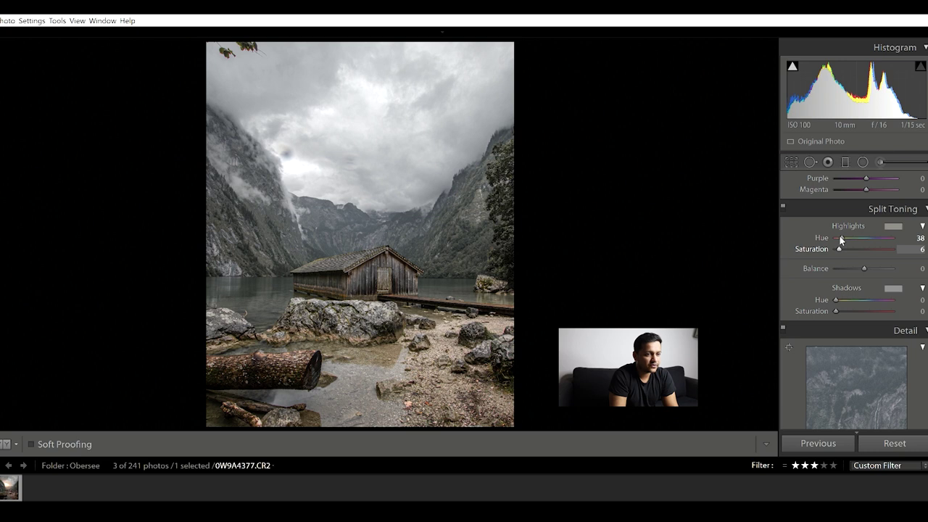
left_click_drag(837, 288, 869, 287)
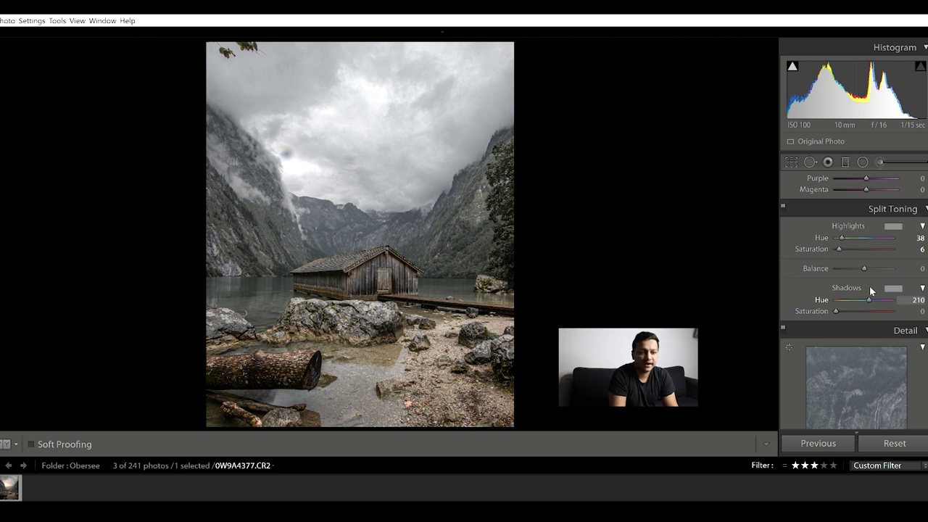
left_click_drag(869, 286, 839, 296)
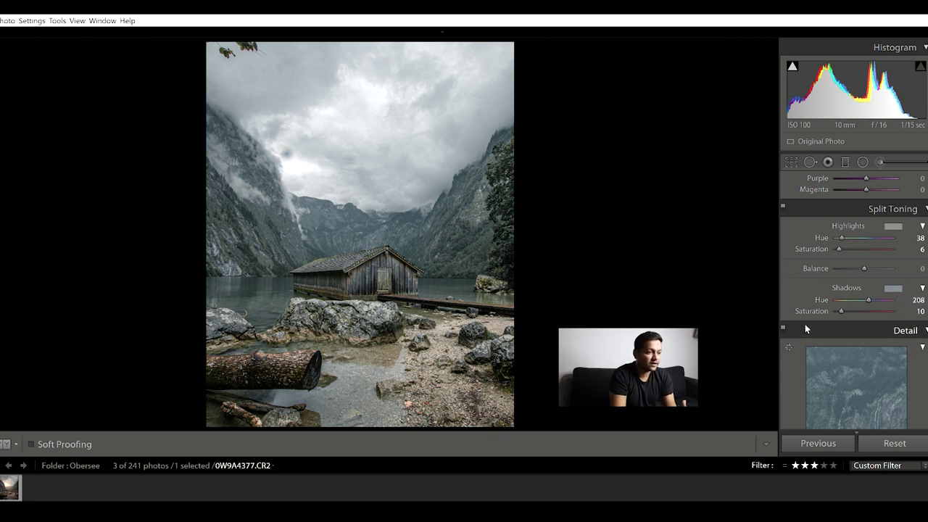
- Set the sharpening Amount to 66 and, using the mask preview, limit it to edges with Masking at 68
scroll(803, 324, "down", 4)
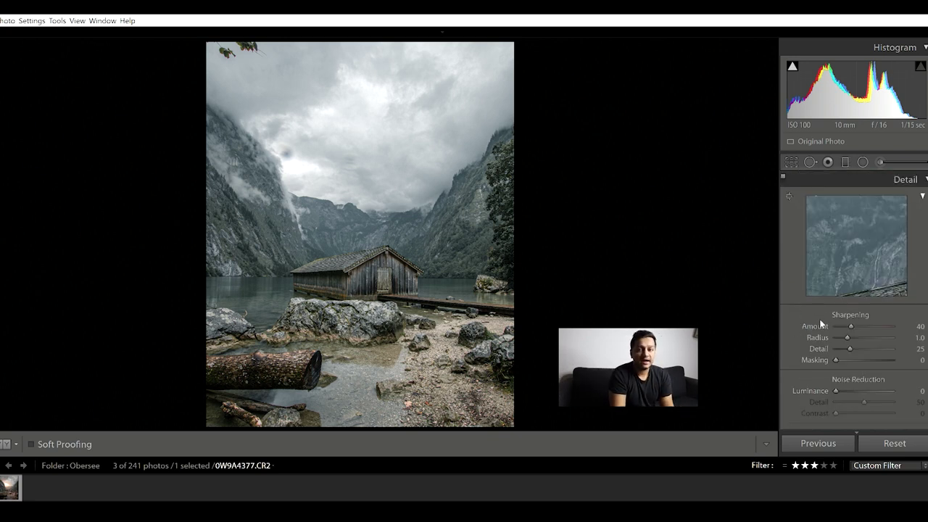
left_click_drag(853, 312, 863, 312)
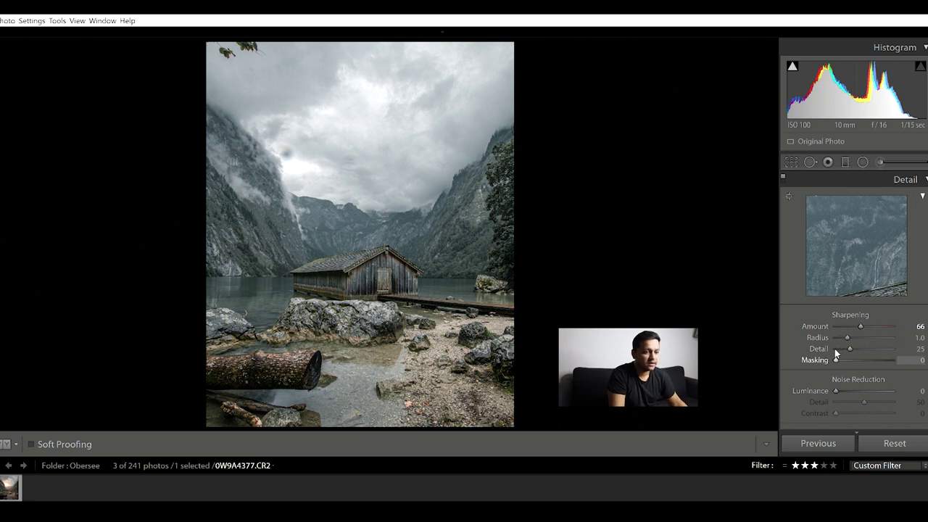
key("alt")
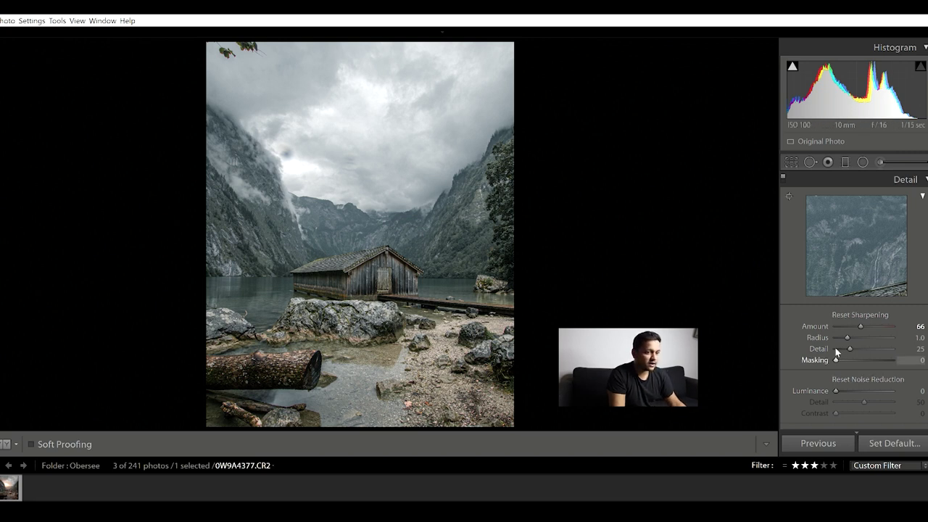
left_click_drag(838, 348, 874, 350)
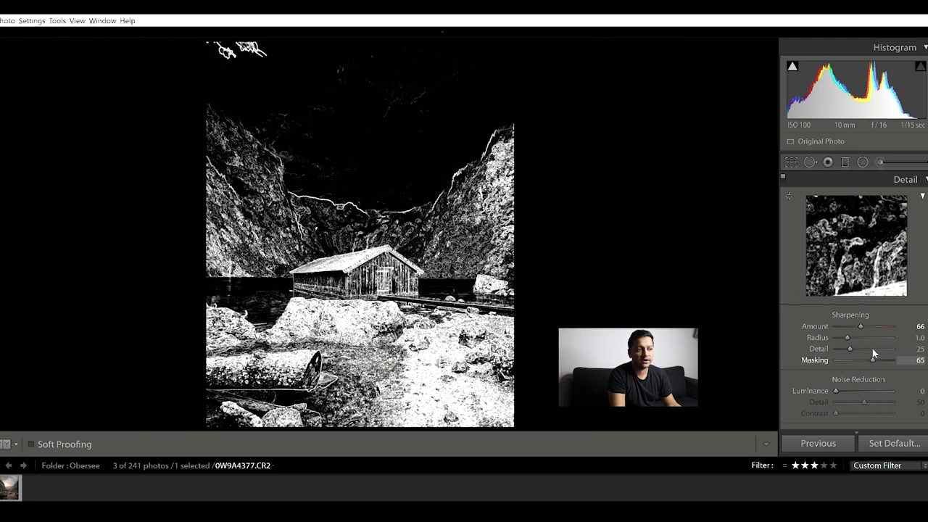
left_click_drag(874, 348, 874, 351)
- Set the Luminance noise reduction to 36
scroll(805, 355, "down", 1)
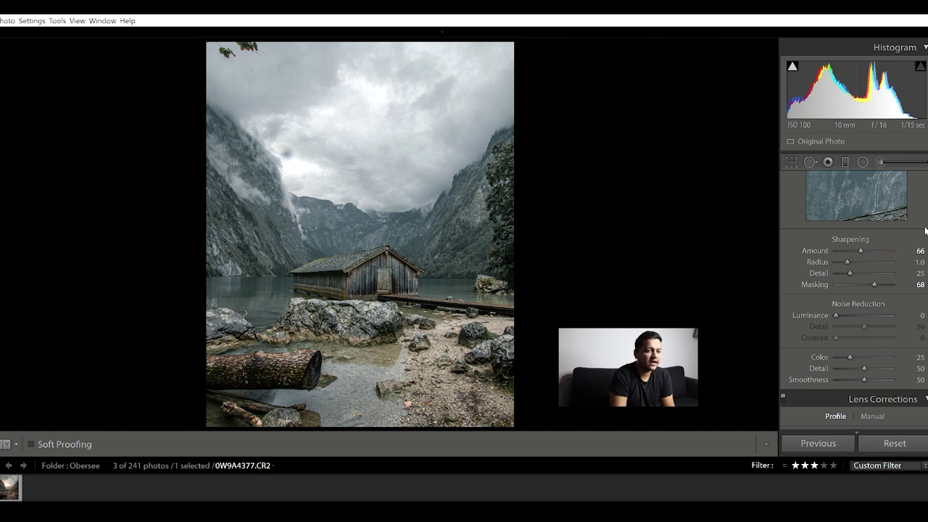
left_click(853, 302)
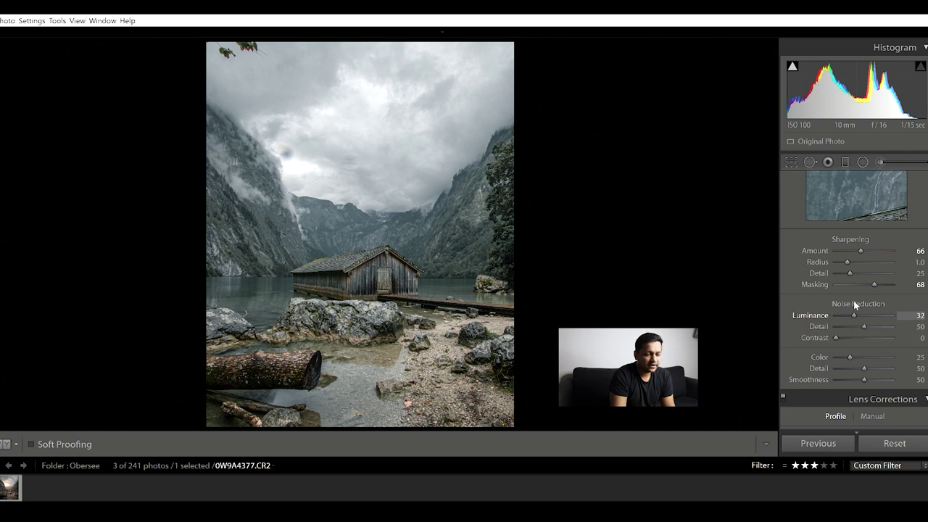
left_click_drag(854, 301, 855, 301)
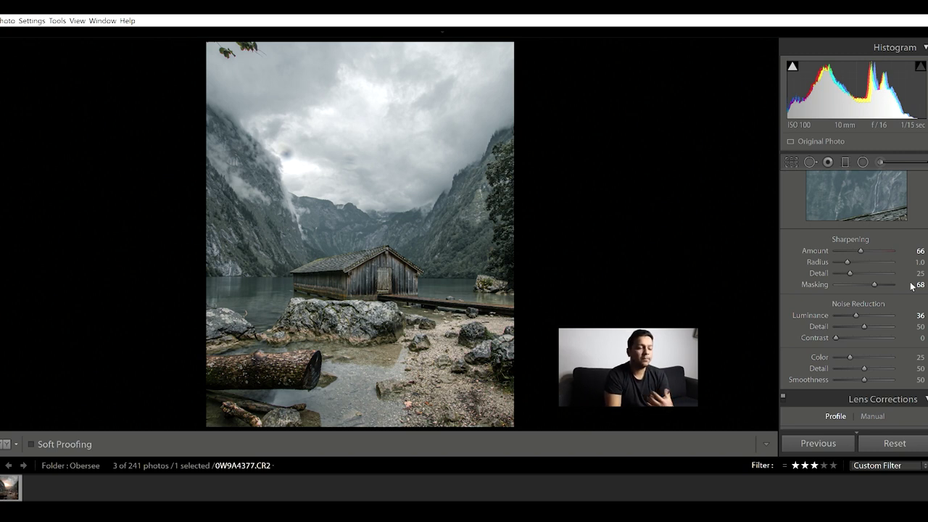
- Enable Remove Chromatic Aberration, comparing the mountain ridges up close with and without it, and set the Upright correction to Auto
scroll(829, 315, "down", 5)
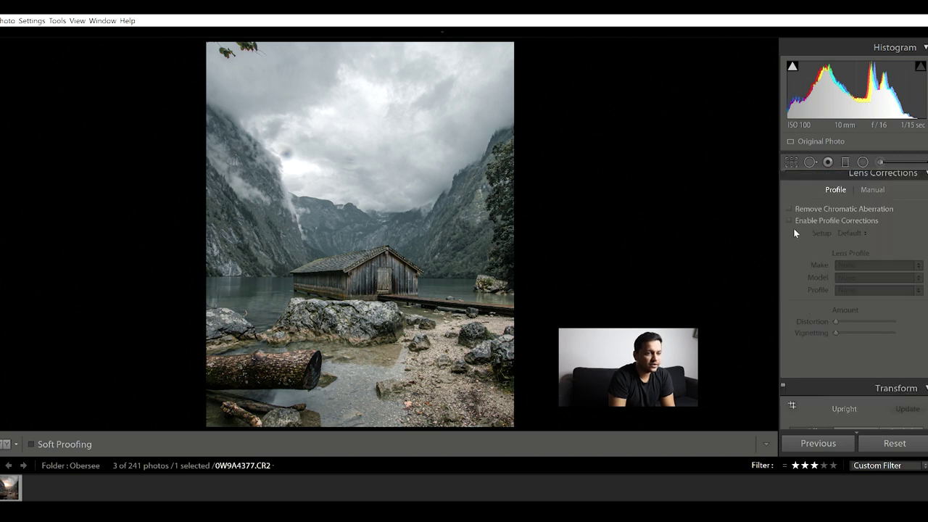
left_click(790, 209)
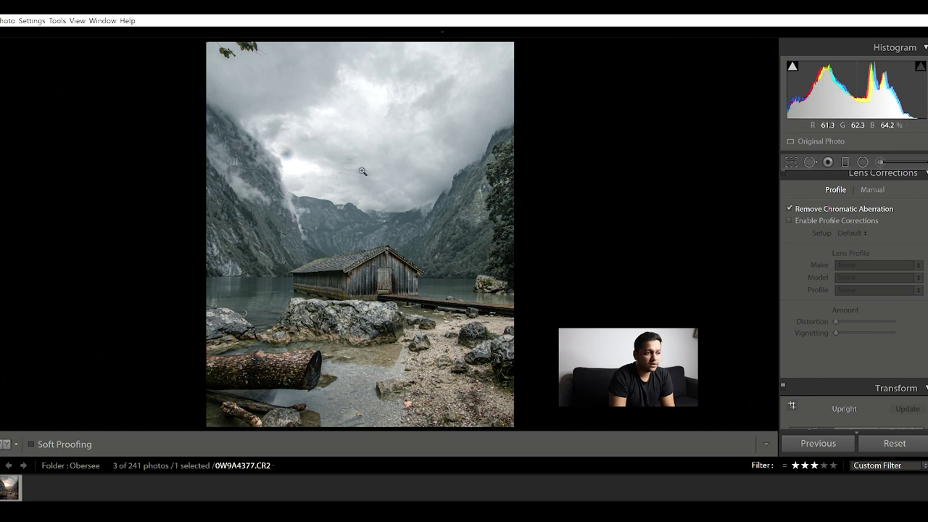
left_click(316, 171)
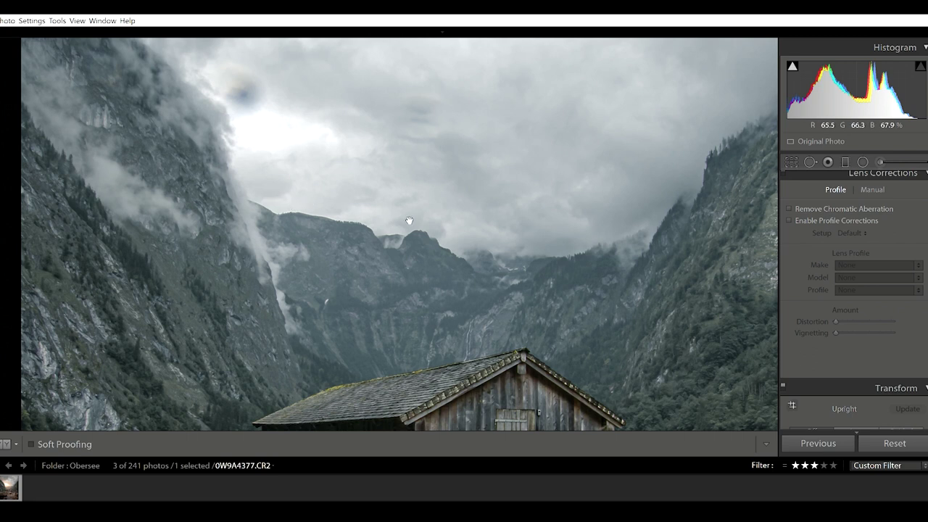
left_click(789, 207)
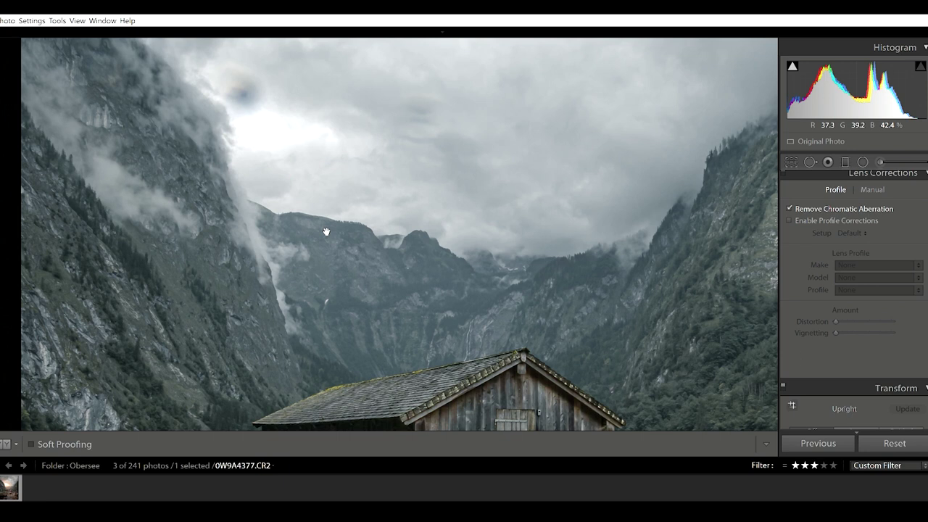
scroll(816, 327, "down", 3)
scroll(795, 339, "down", 3)
left_click(491, 242)
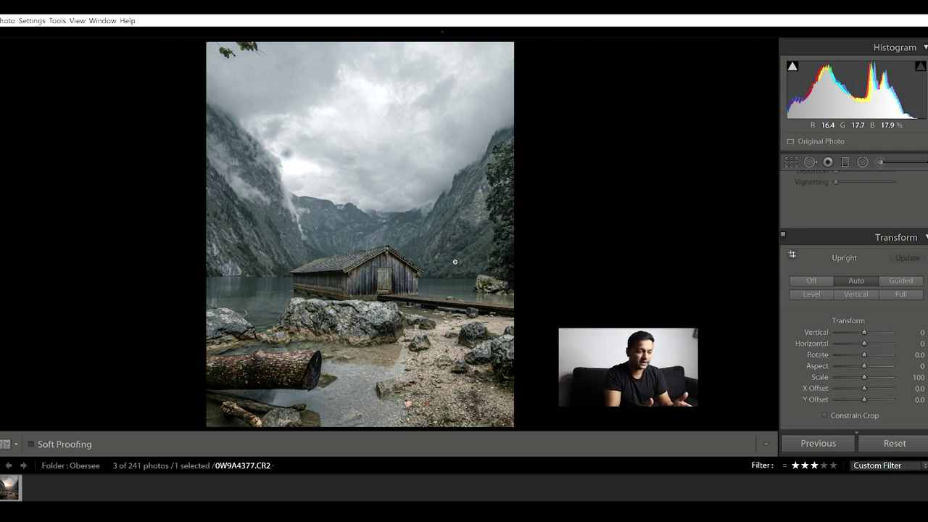
- Add a Highlight Priority post-crop vignette with Amount -15, Midpoint 0, Roundness +59 and Feather 81
scroll(795, 335, "down", 2)
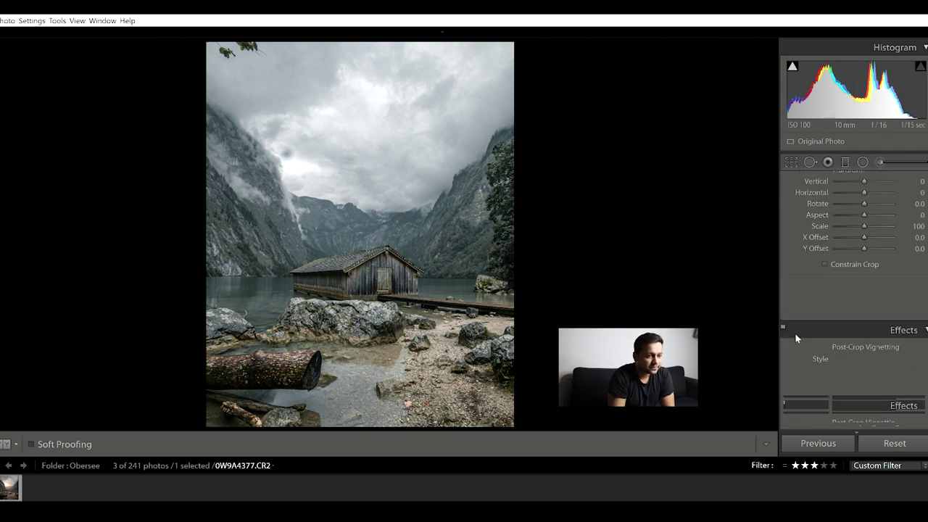
scroll(796, 333, "down", 8)
scroll(805, 311, "up", 2)
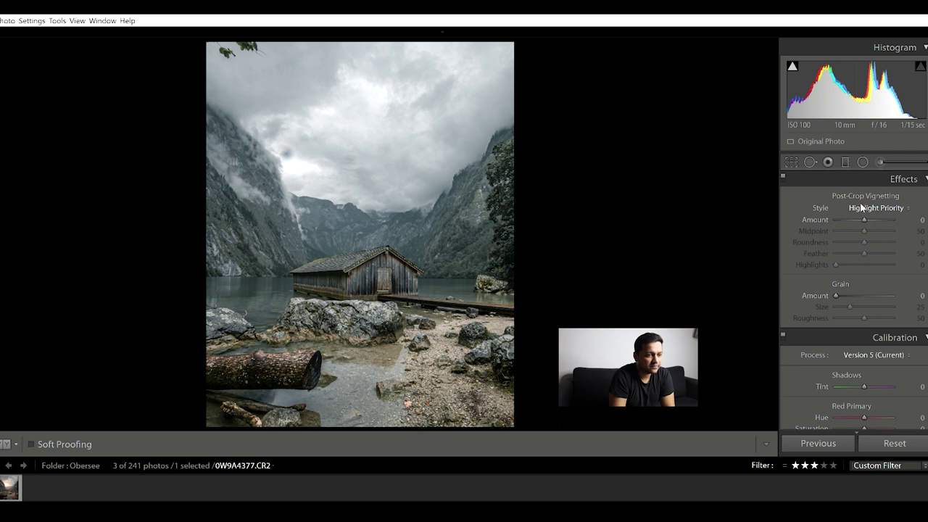
left_click_drag(864, 219, 860, 219)
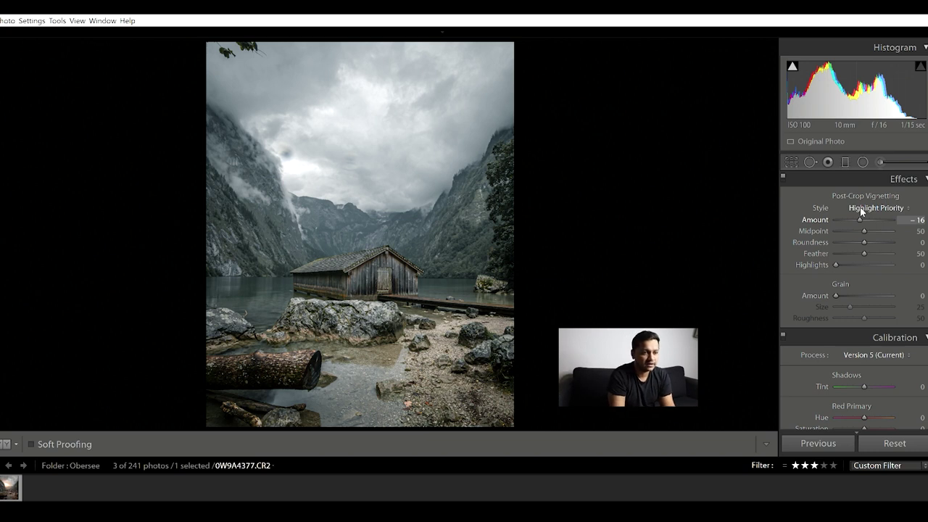
left_click(861, 219)
left_click_drag(845, 230, 881, 238)
left_click(875, 250)
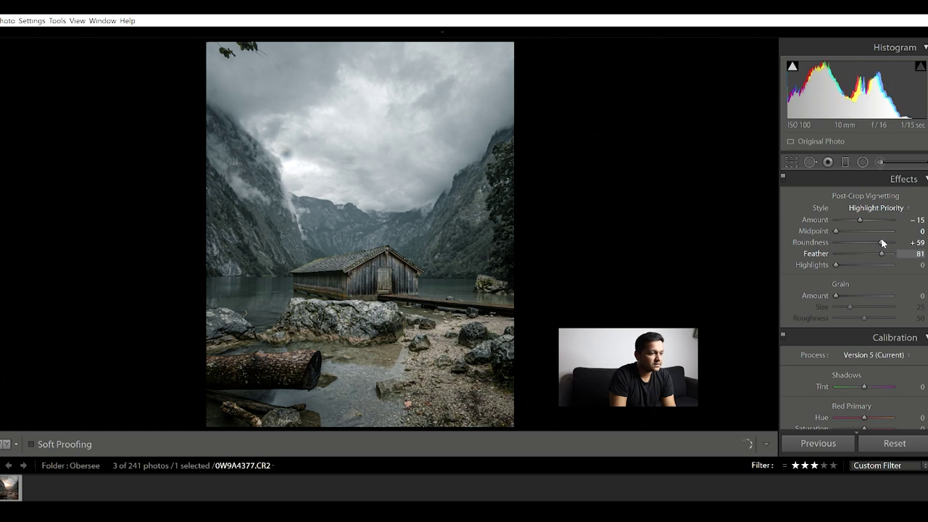
- Set the Blue Primary hue to -40 in the camera calibration
scroll(853, 326, "down", 3)
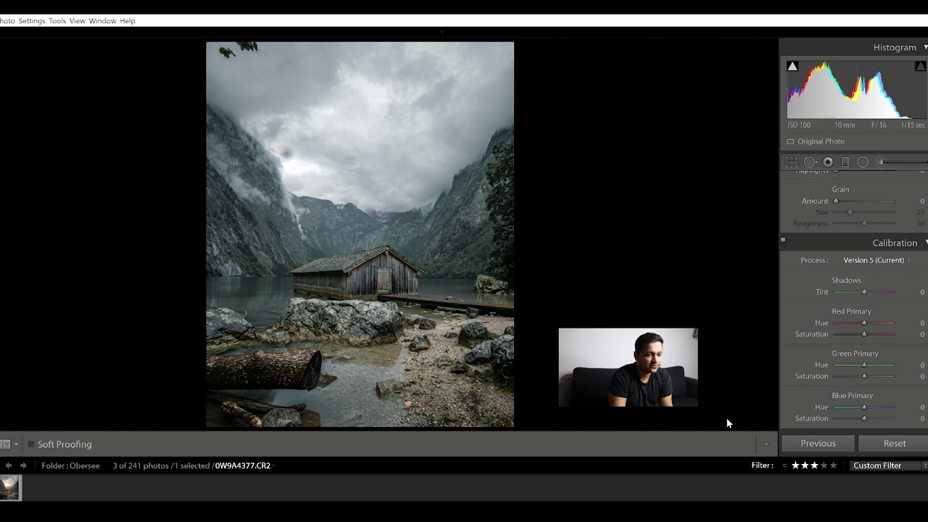
left_click_drag(860, 402, 851, 401)
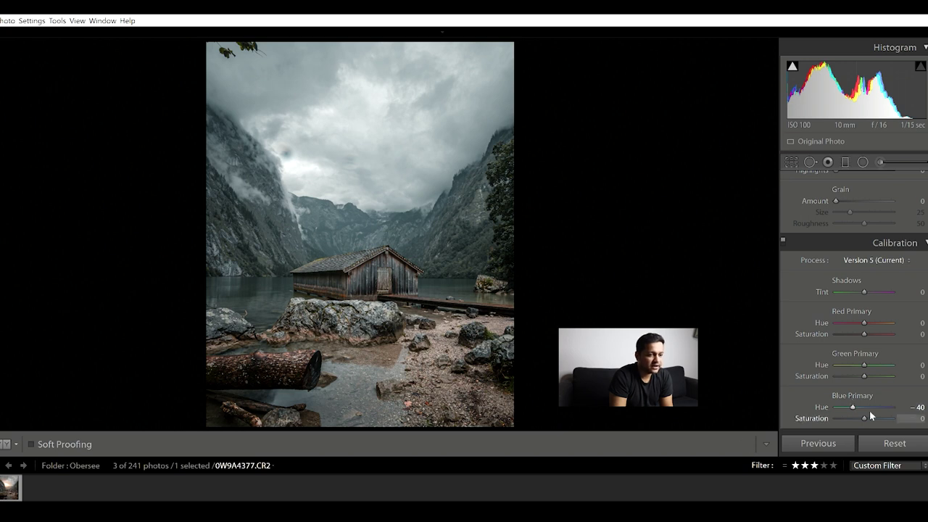
- In the camera calibration, set Blue Primary saturation to +31, Green Primary hue to -46 and Green Primary saturation to +7
left_click_drag(866, 405, 875, 405)
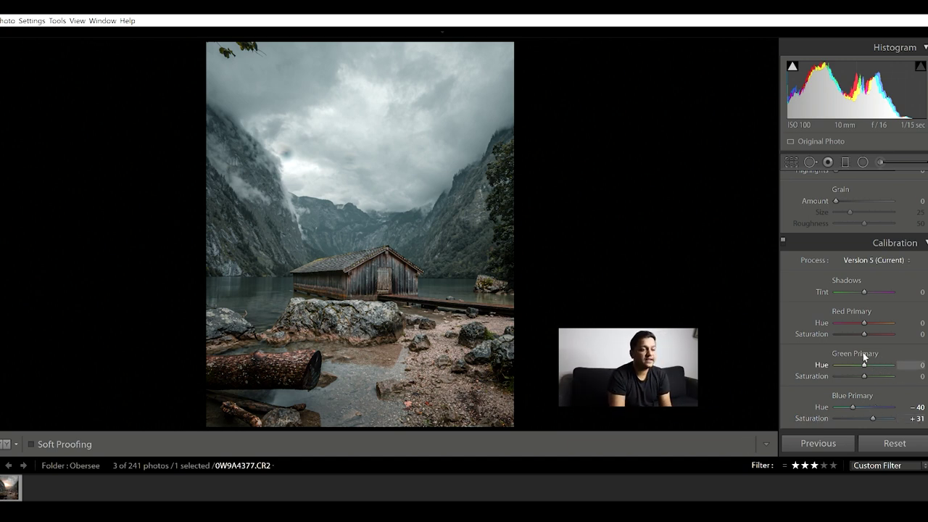
left_click_drag(864, 365, 851, 365)
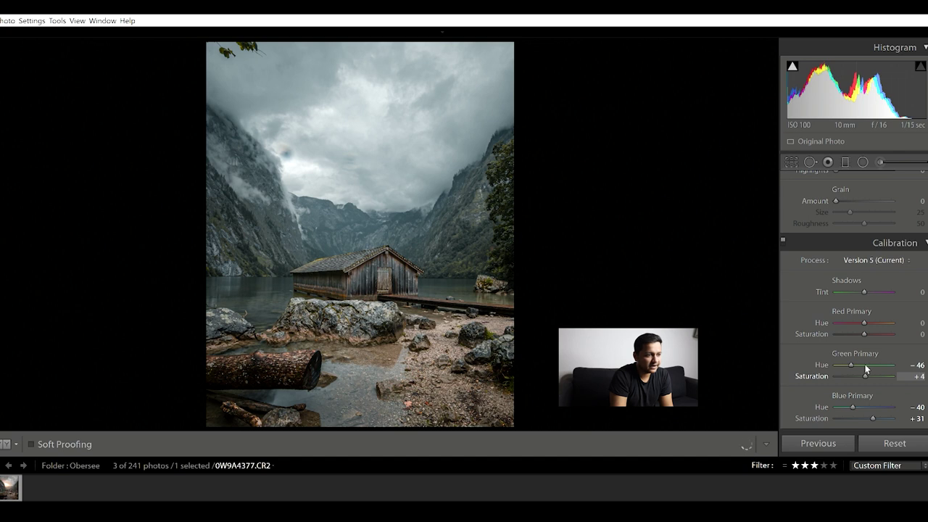
key("Up")
key("Up")
key("Up")
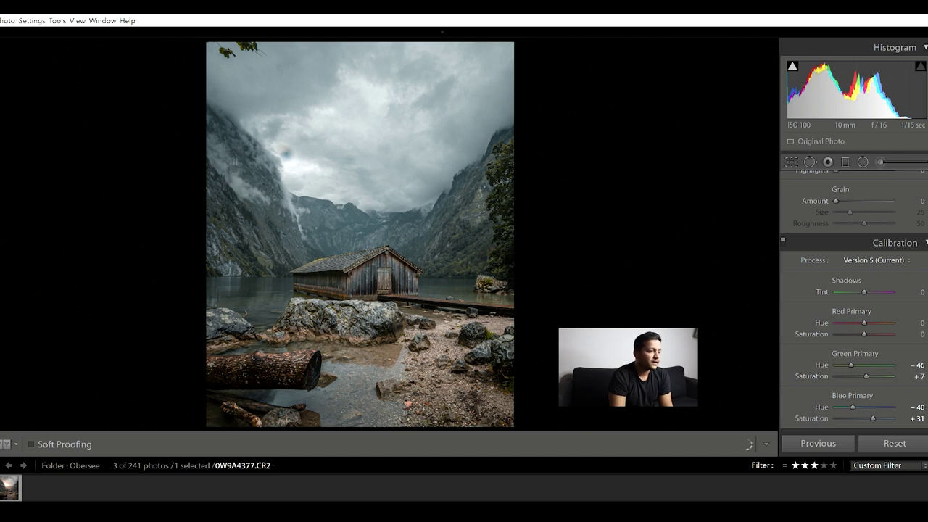
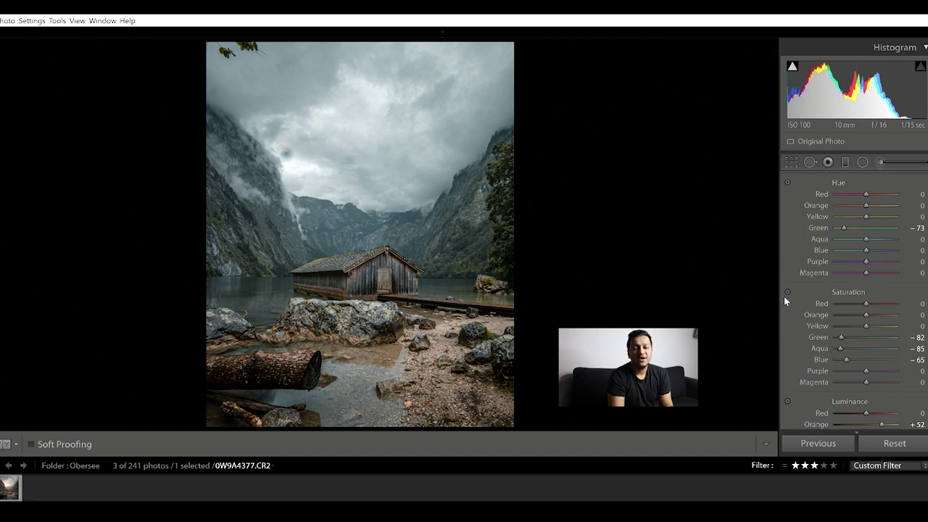
- Heal the leaves in the upper-left corner of the sky and two spots in the clouds at size 77, checking the corner up close
scroll(790, 296, "up", 10)
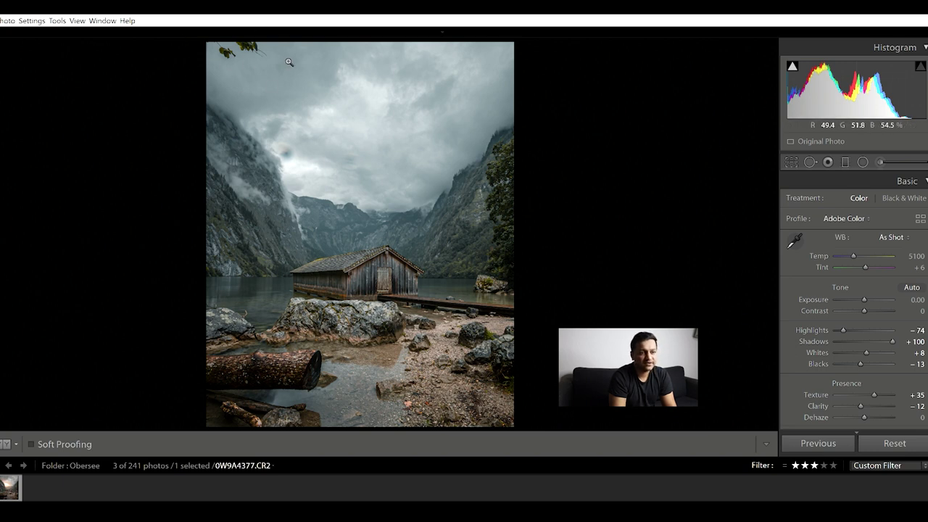
left_click(809, 155)
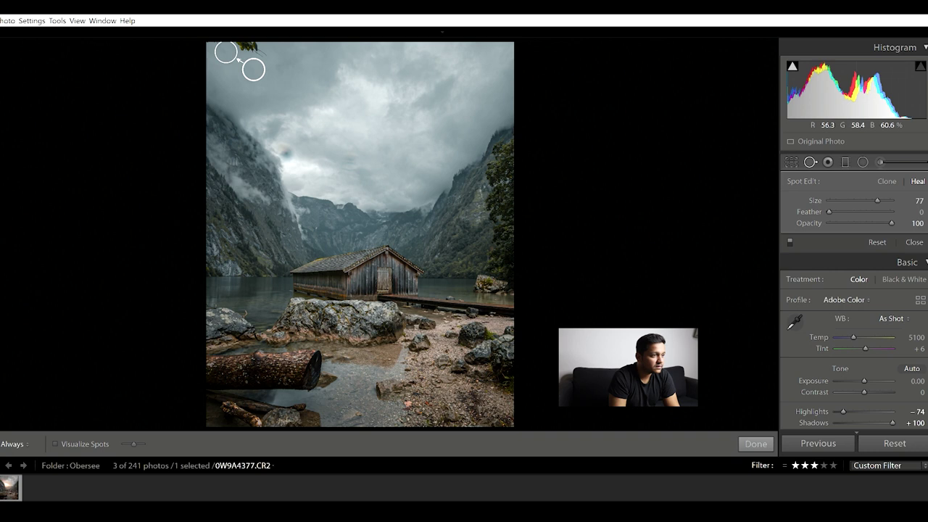
left_click_drag(264, 52, 231, 52)
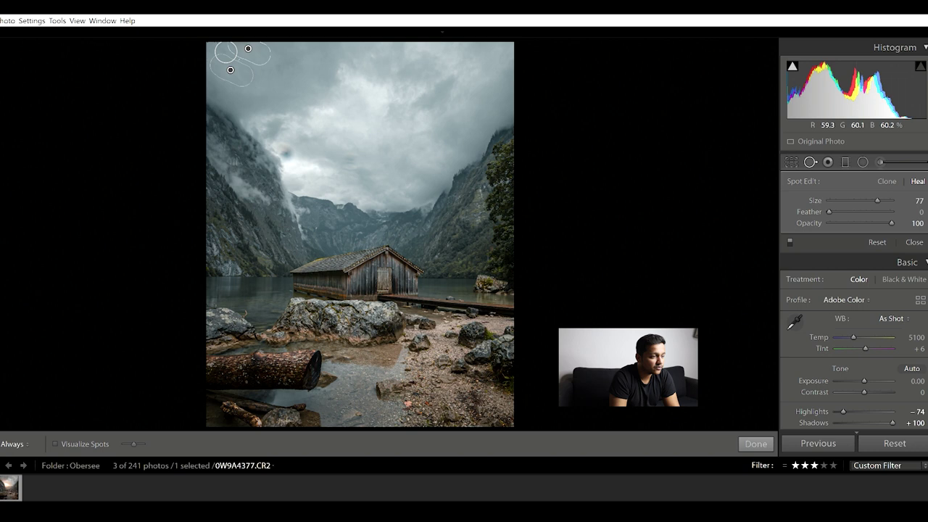
left_click(286, 149)
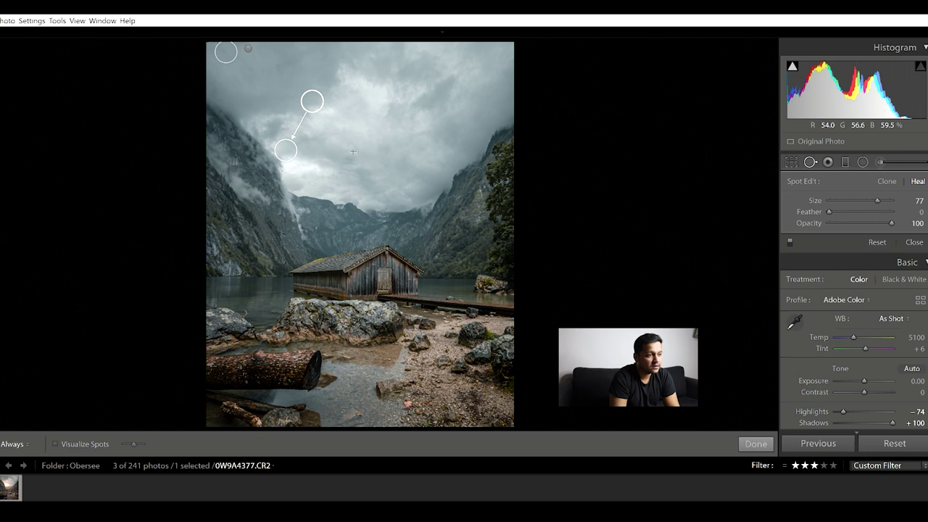
left_click(350, 160)
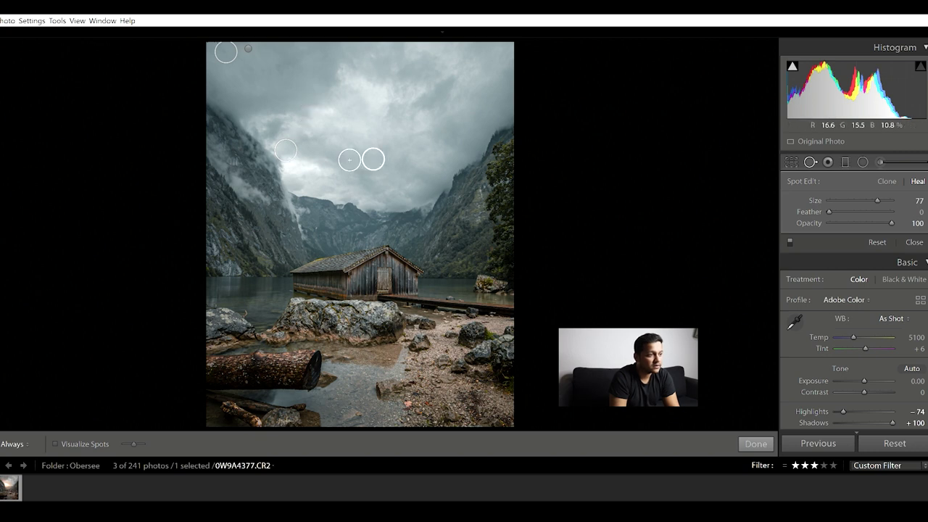
left_click(756, 443)
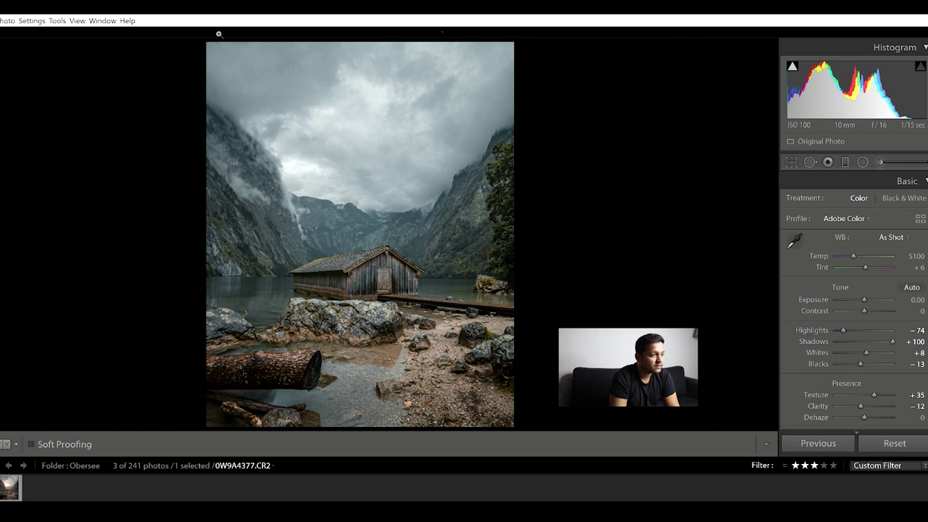
left_click(219, 34)
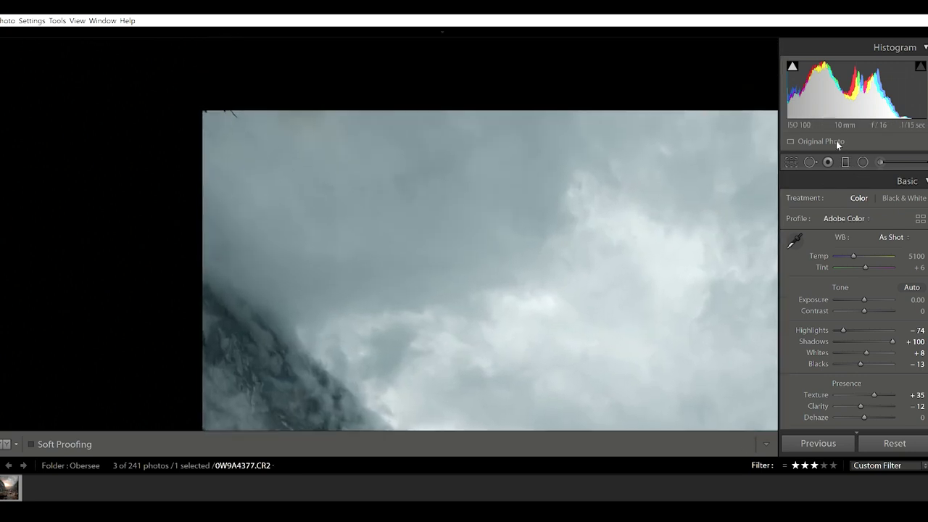
left_click(811, 162)
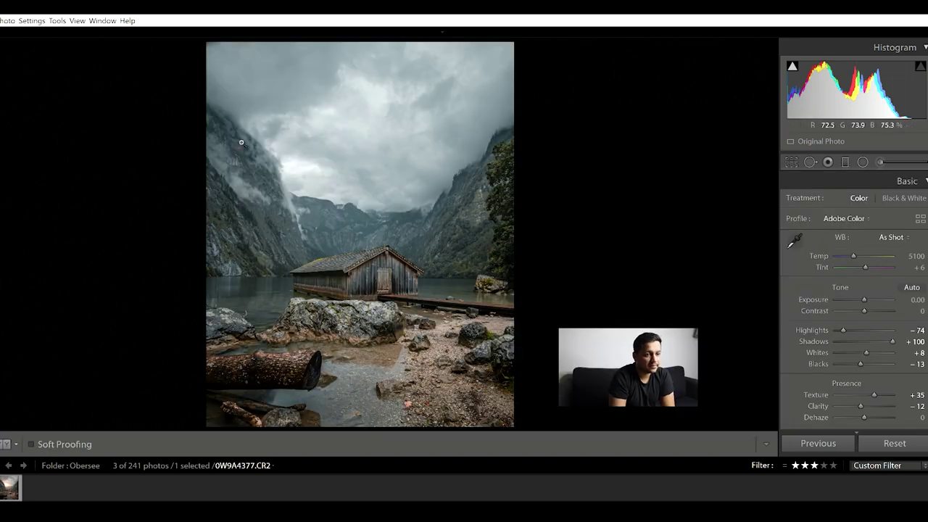
- Place an inverted elliptical radial filter with Feather 50 around the boathouse
left_click(863, 162)
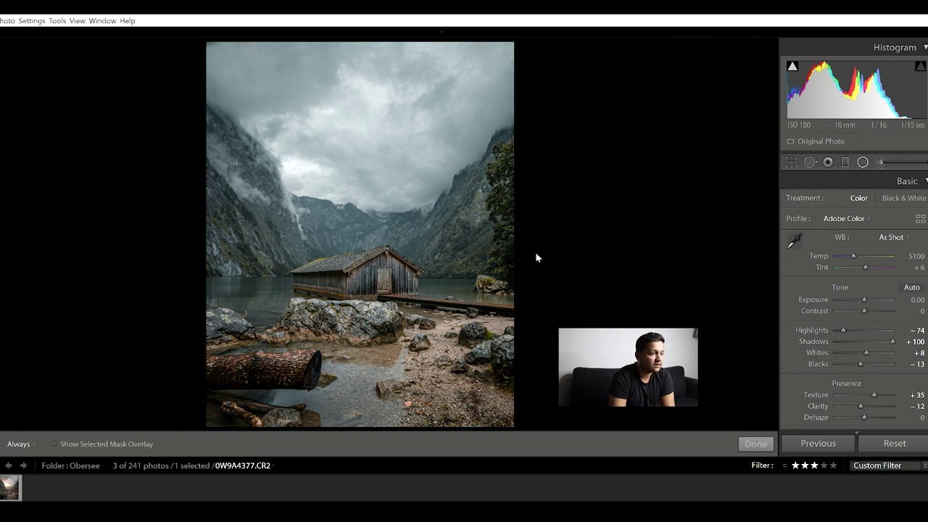
left_click_drag(369, 272, 439, 294)
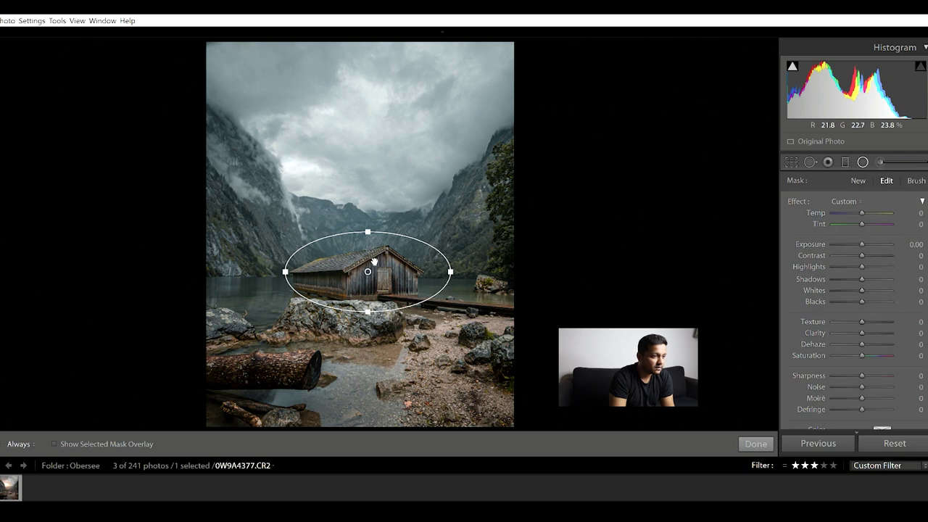
left_click_drag(372, 262, 366, 265)
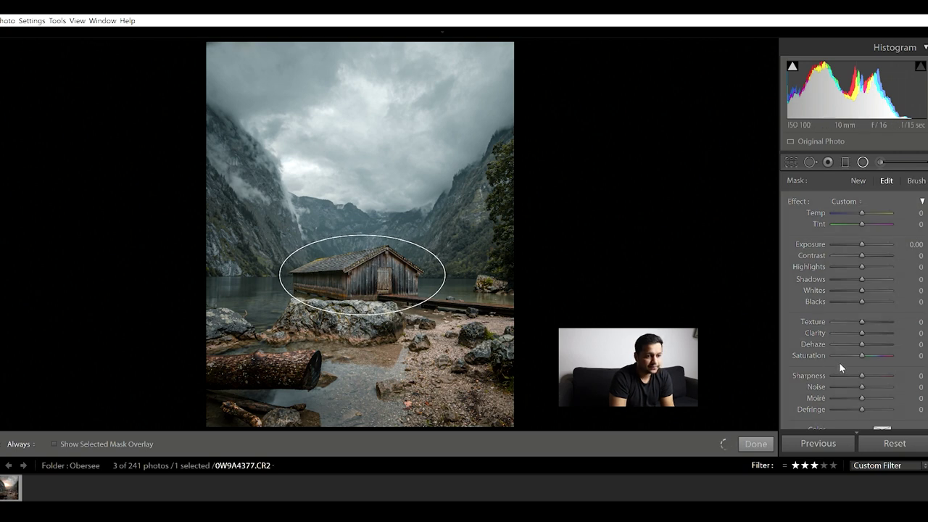
scroll(839, 362, "down", 5)
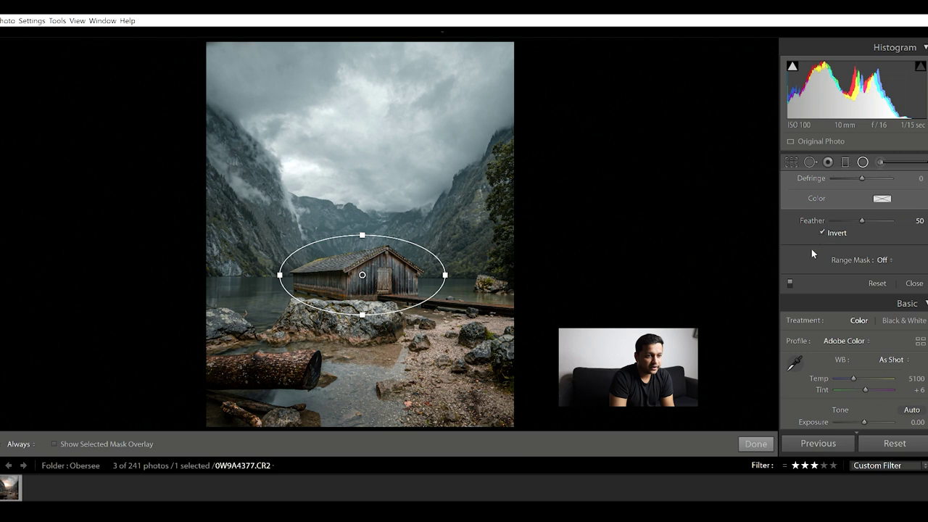
scroll(812, 249, "up", 5)
- Set the boathouse radial filter's Exposure to 0.20, Highlights to -66 and Shadows to 20
left_click_drag(863, 232, 862, 230)
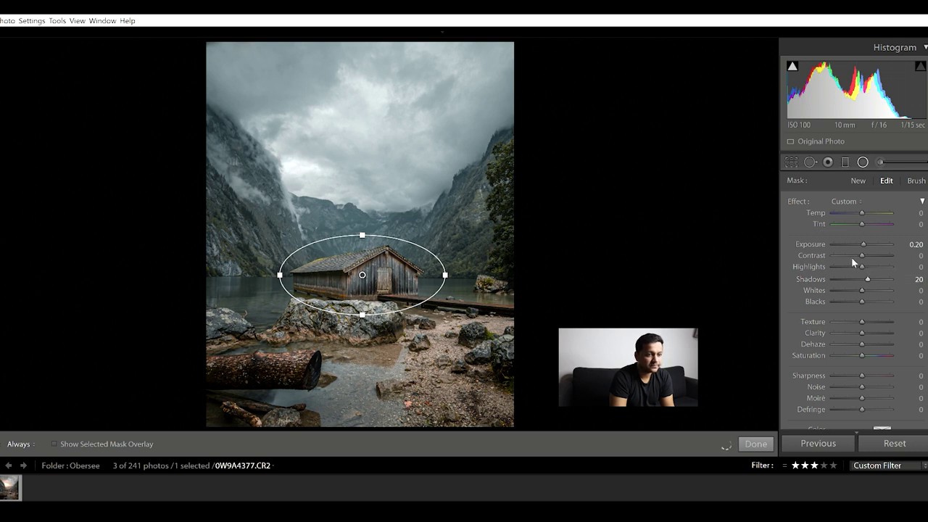
key("Down")
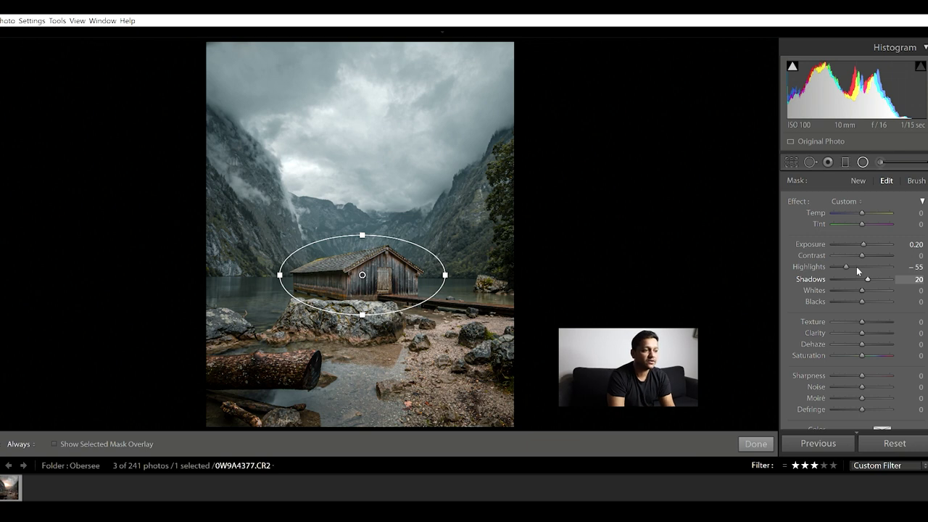
left_click(845, 257)
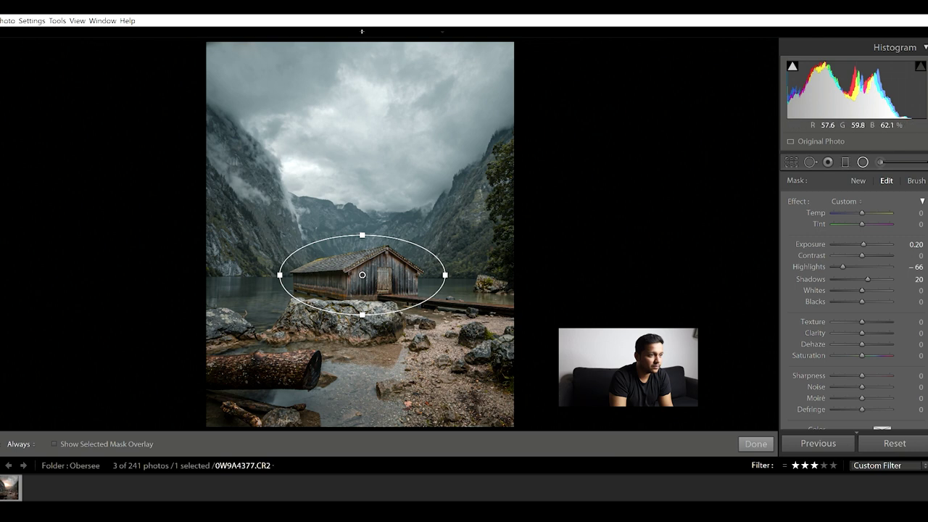
- Add a large radial filter centred on the photo's top edge with Exposure -0.24, Highlights 100 and Shadows -13
left_click_drag(361, 33, 509, 469)
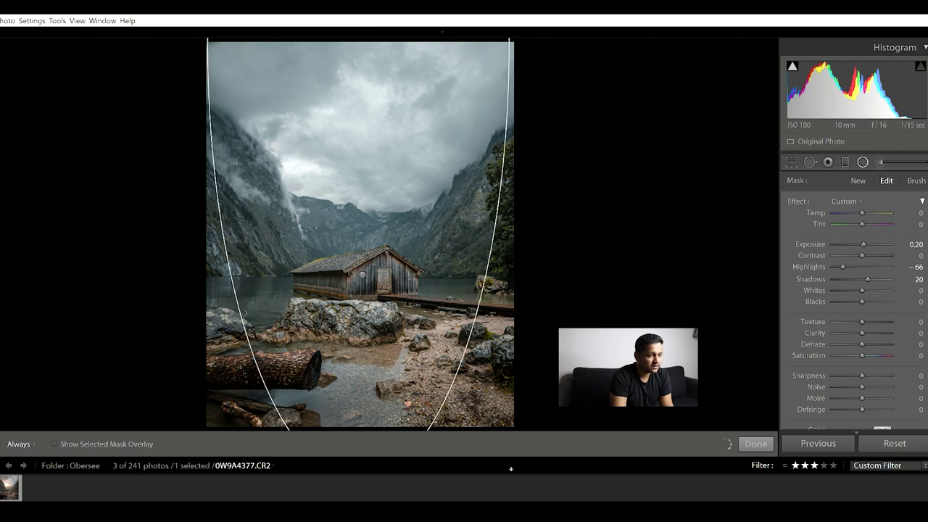
left_click_drag(862, 232, 861, 230)
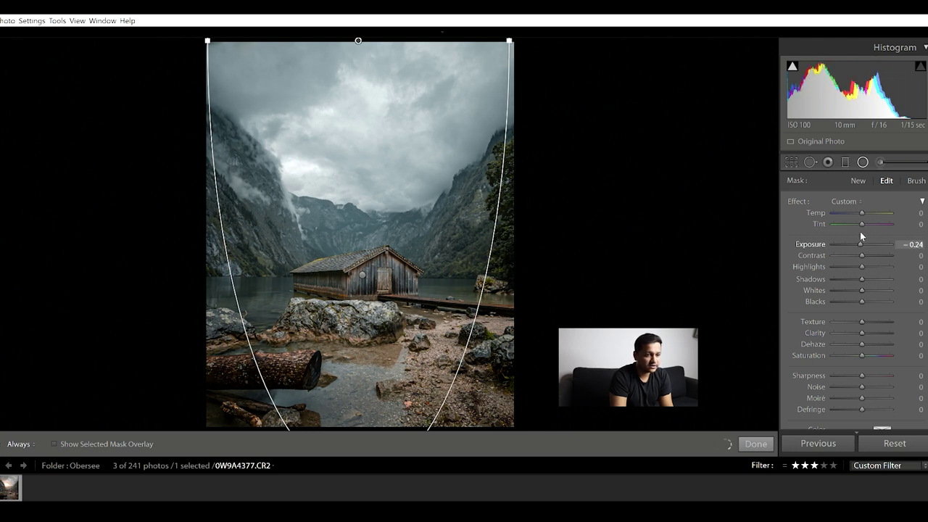
left_click_drag(860, 280, 900, 262)
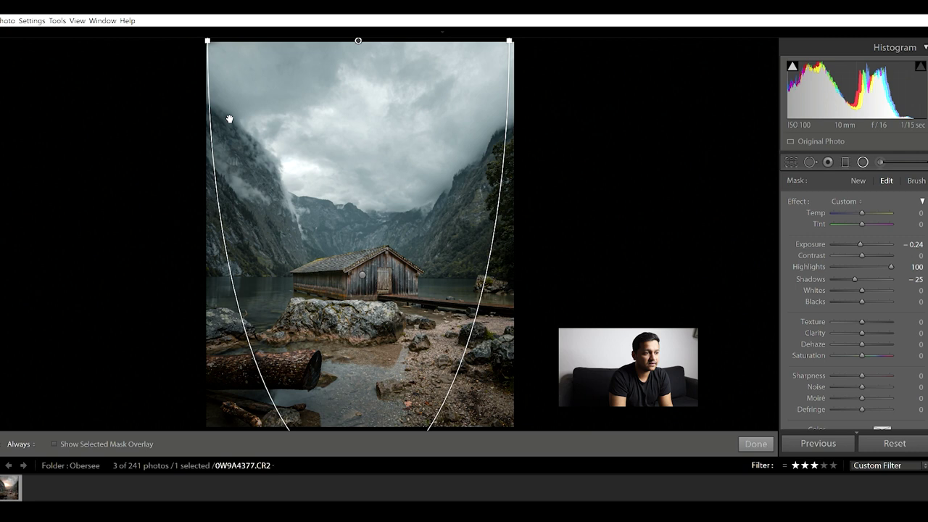
left_click_drag(856, 266, 859, 265)
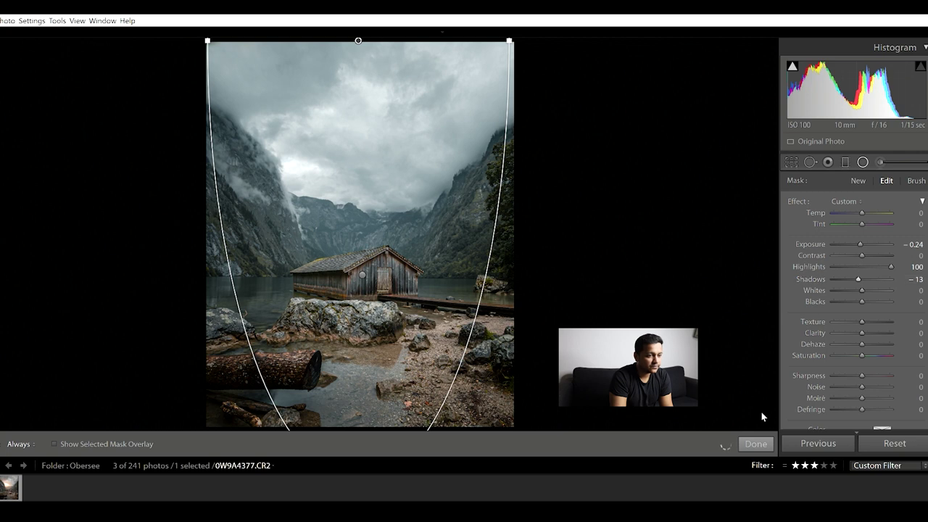
left_click(753, 442)
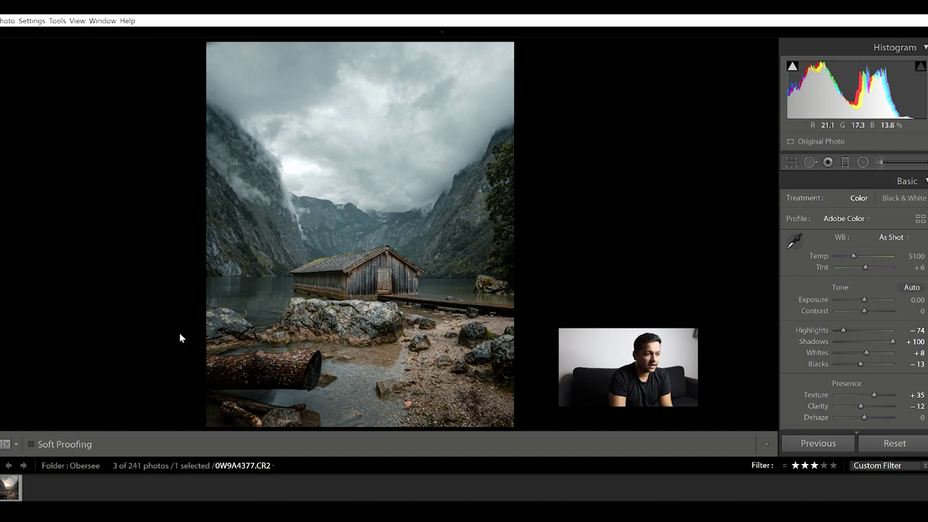
- Add a slightly tilted graduated filter over the foreground log and shore with Exposure -0.17, Highlights 100 and Shadows -17
left_click(845, 152)
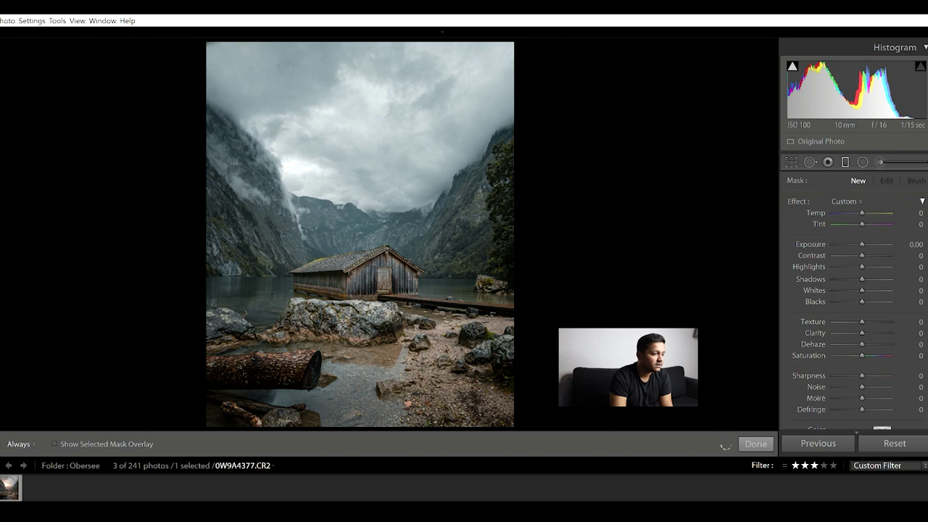
left_click_drag(308, 363, 314, 324)
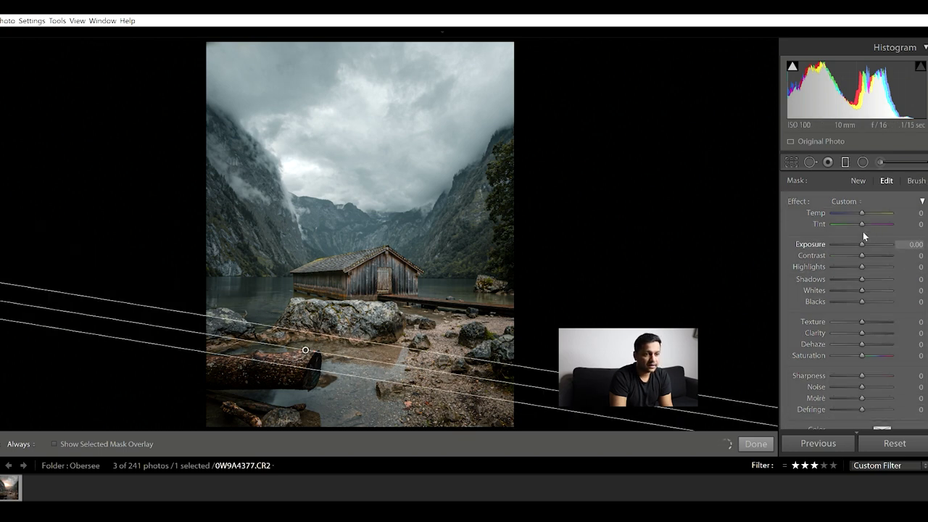
left_click_drag(862, 244, 858, 279)
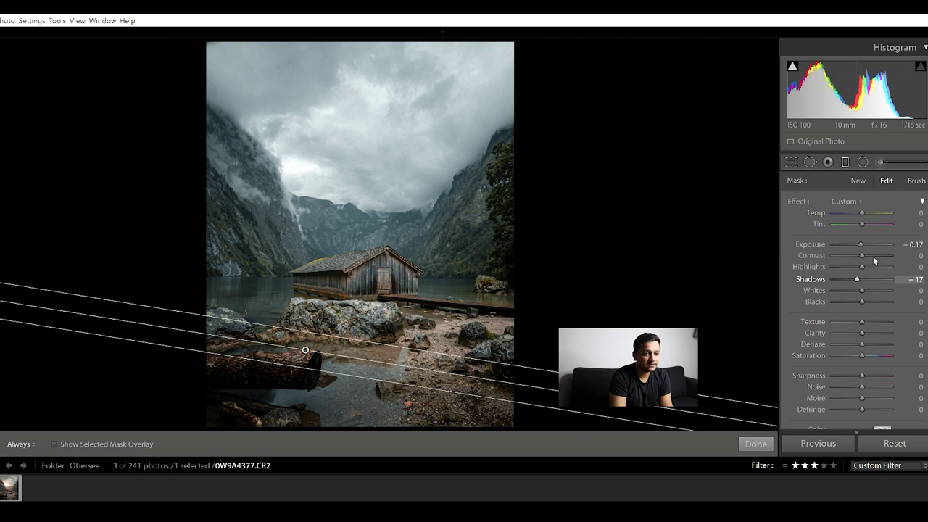
left_click(916, 267)
type("100")
key("Return")
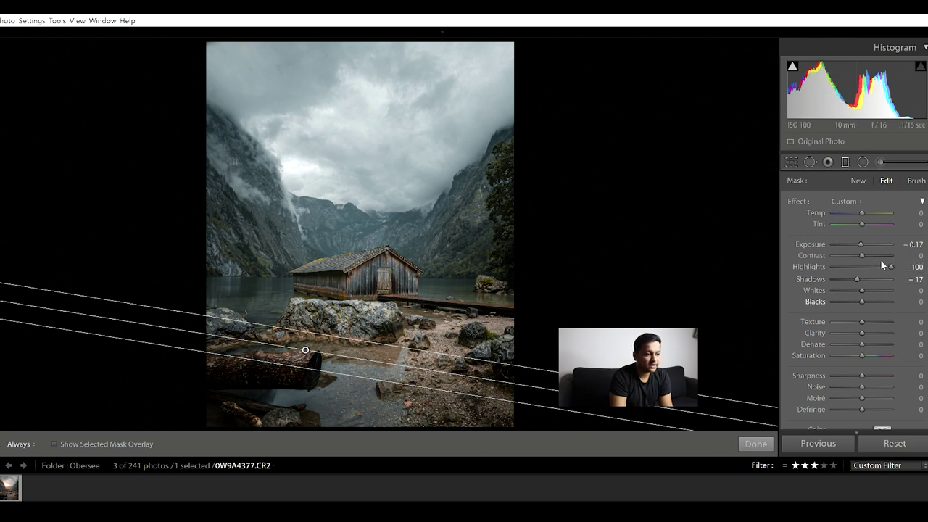
left_click(757, 442)
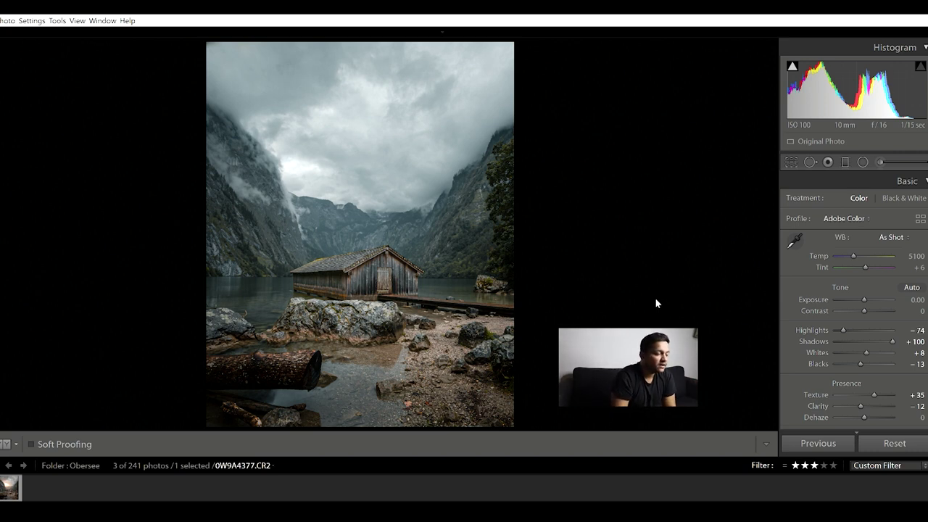
- Compare the original and edited photo side by side and go on to 0W9A4377_1.CR2
key("y")
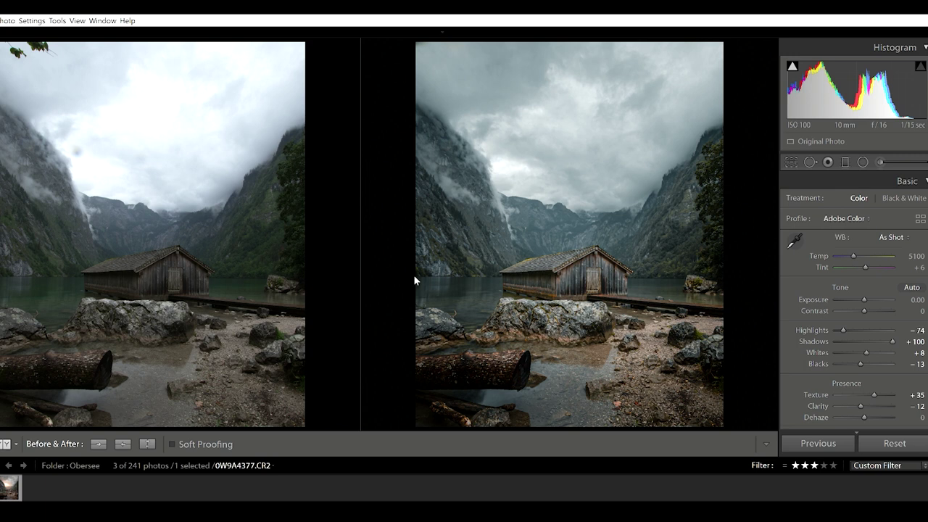
key("Right")
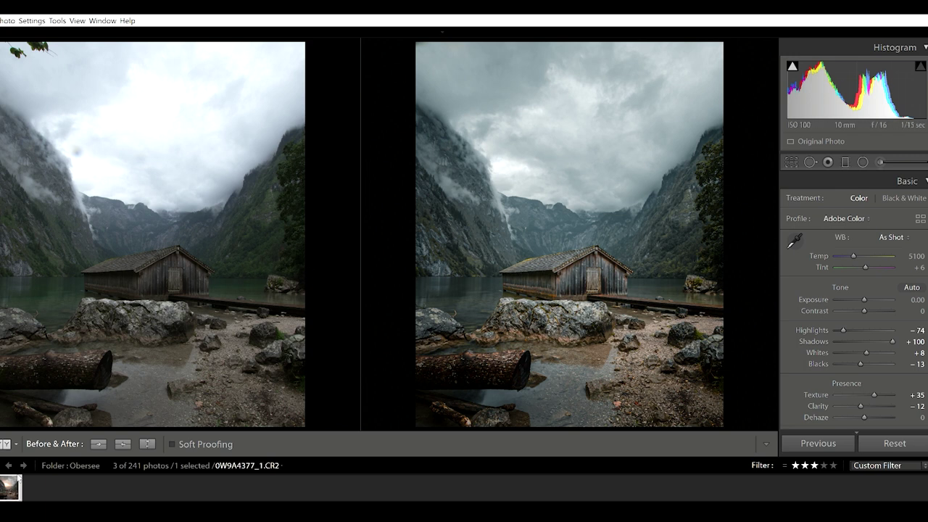